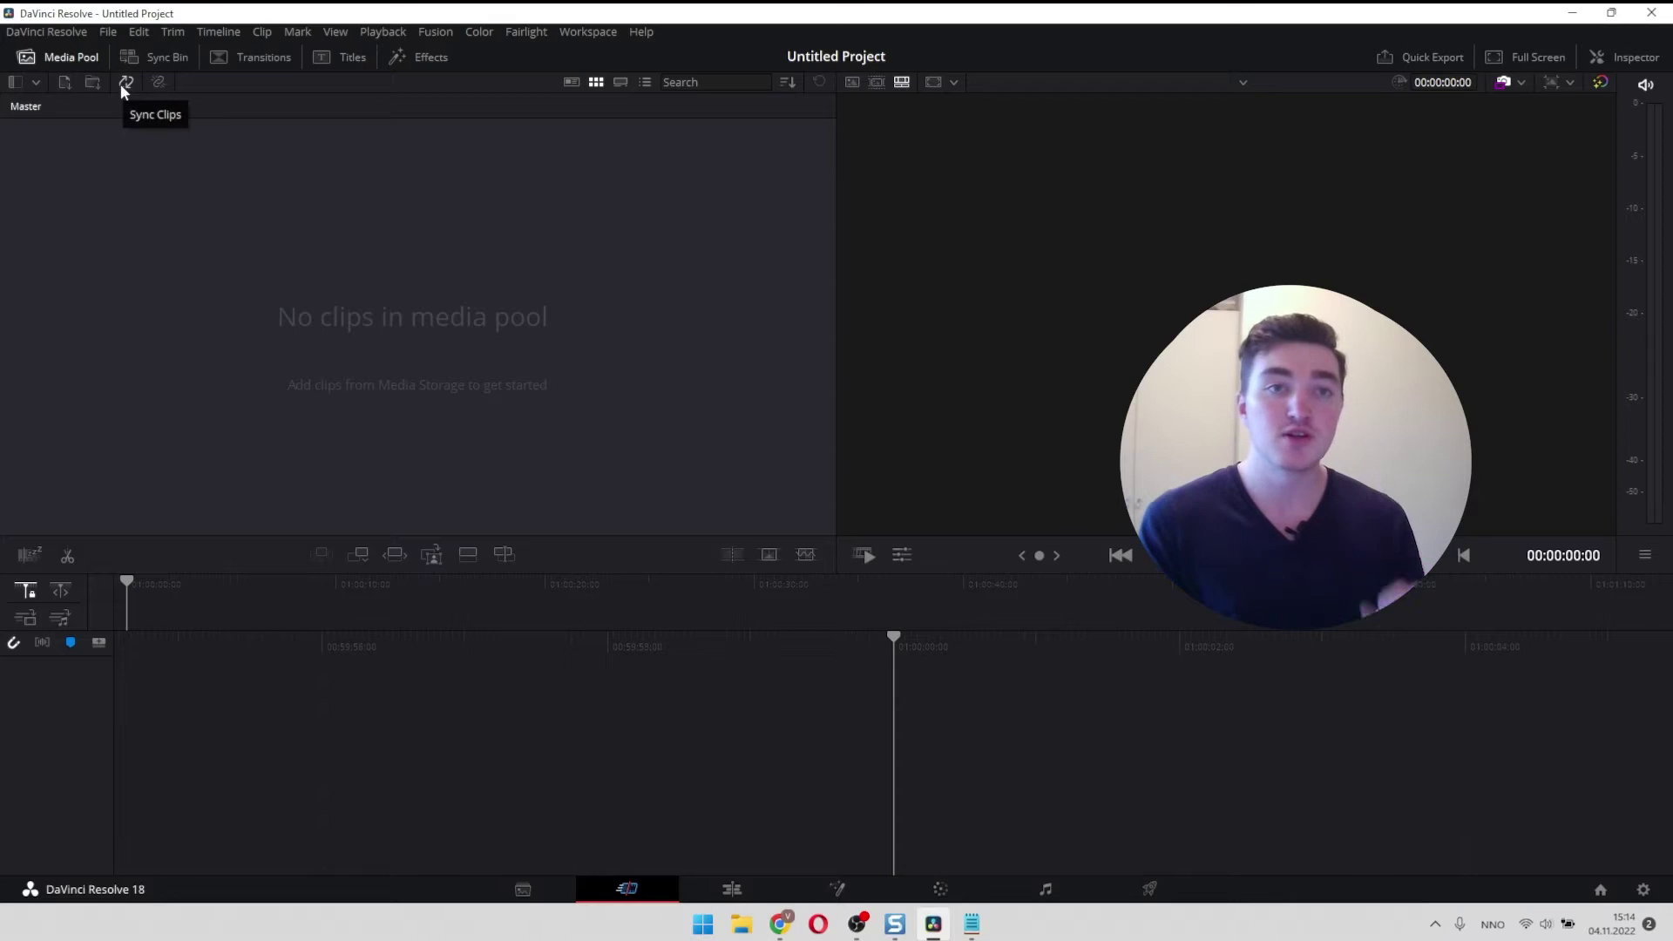
- Open DaVinci Resolve Preferences on the System Memory and GPU page
left_click(48, 33)
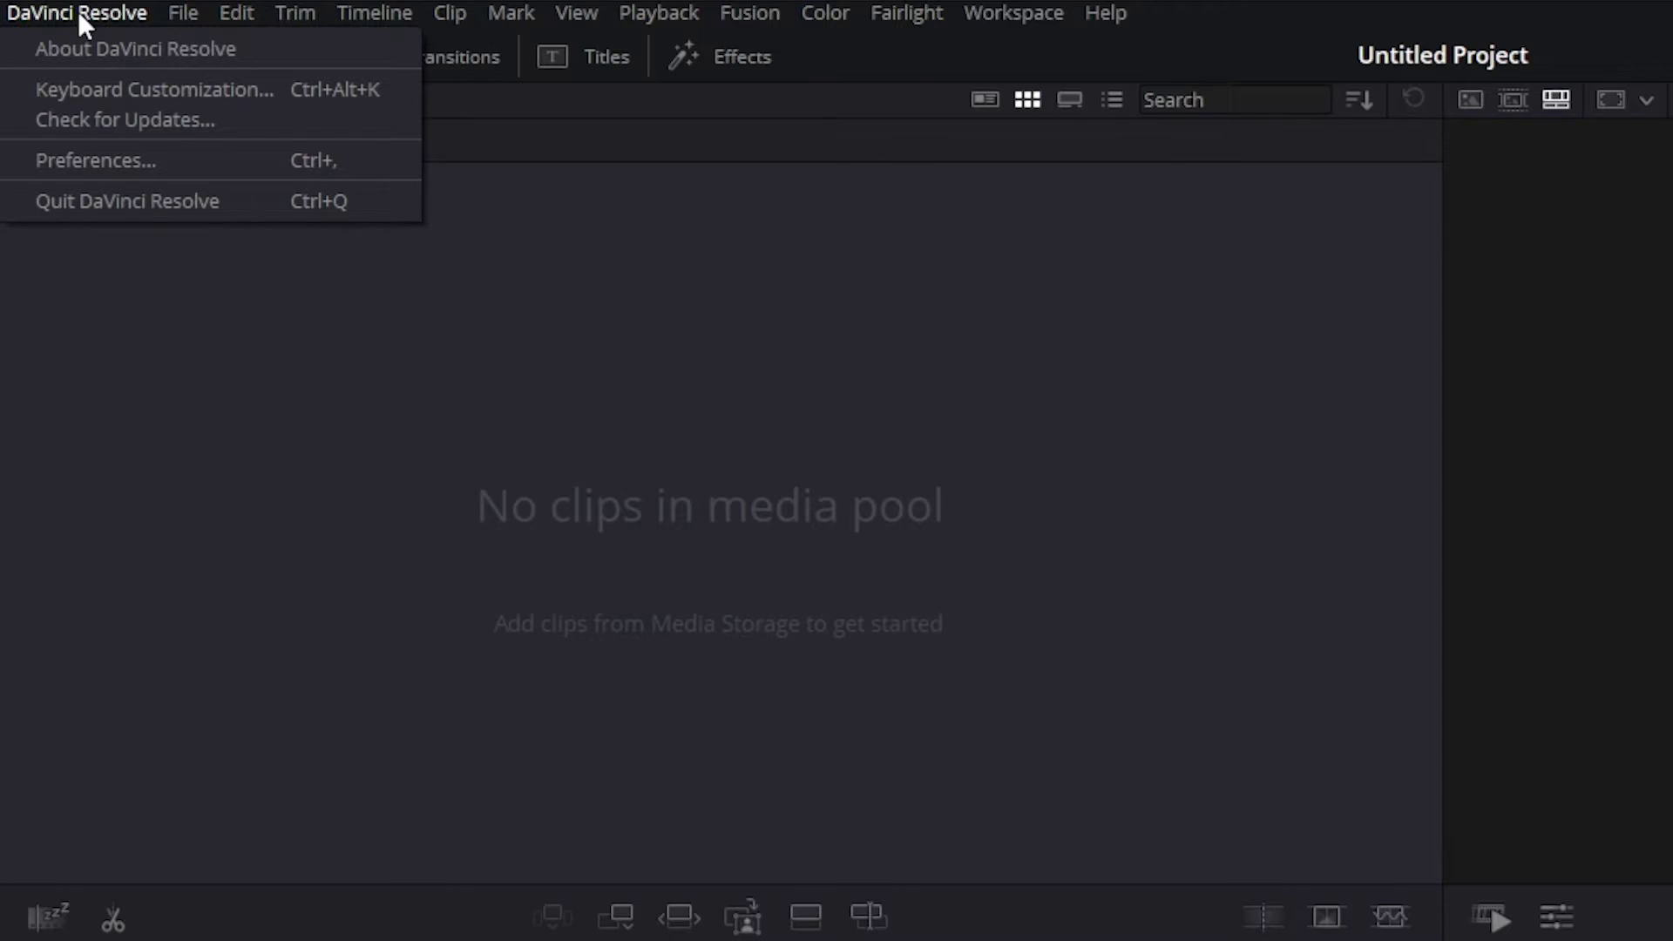
left_click(185, 160)
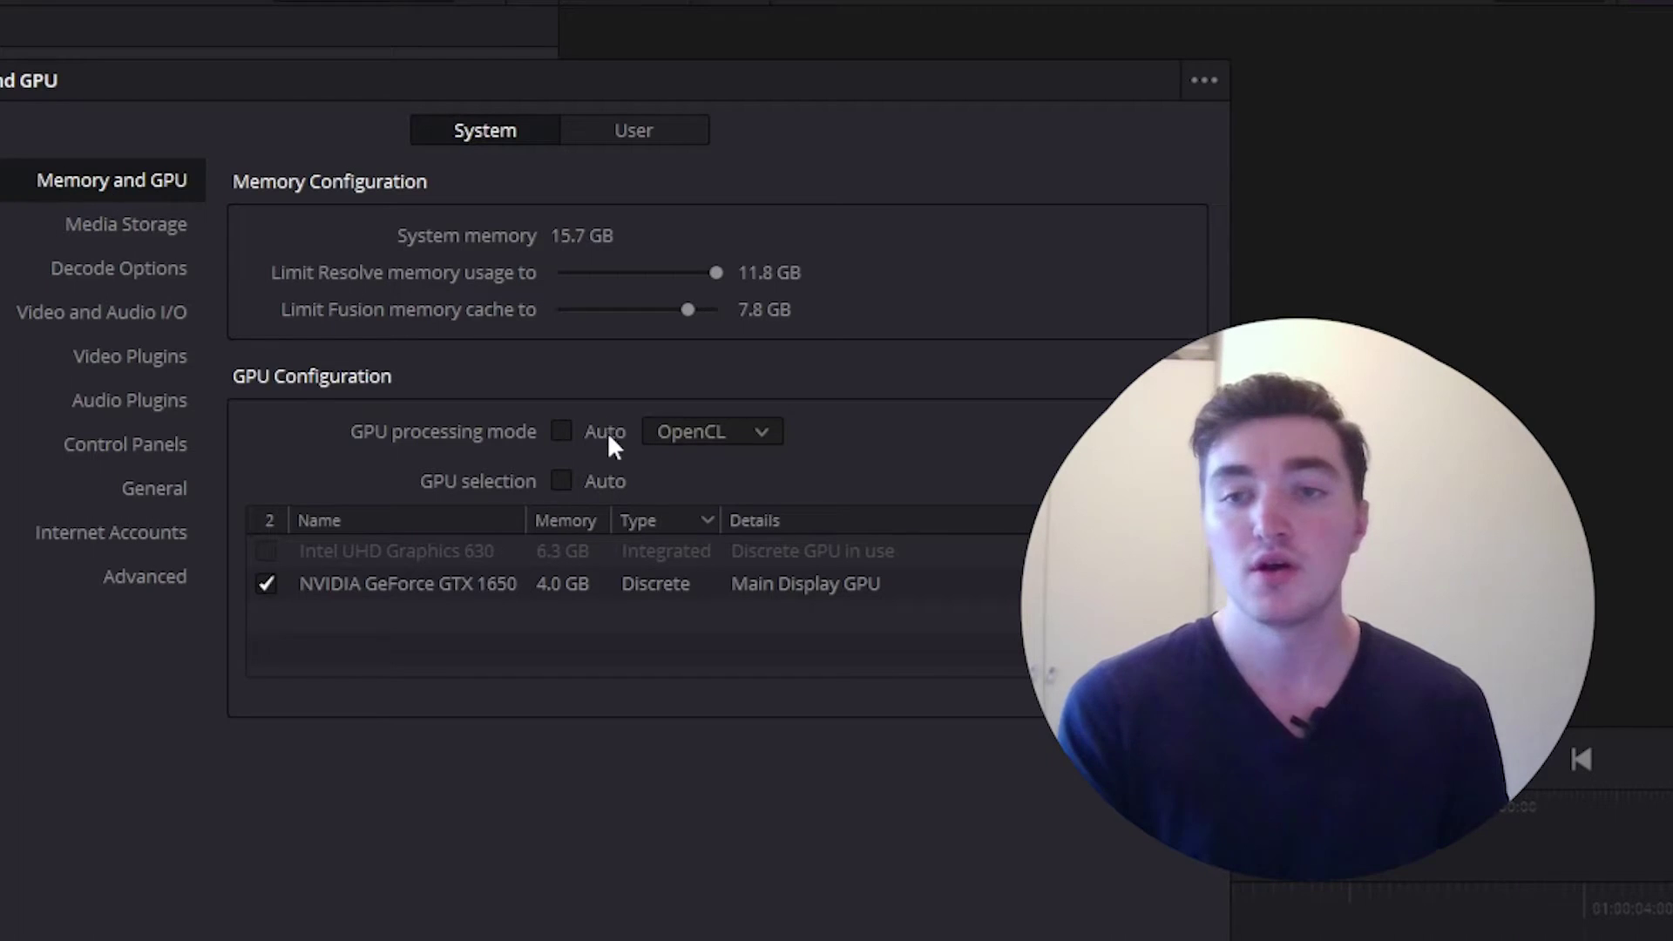
- Leave both GPU Auto options off, set processing mode to OpenCL, and save the preferences
left_click(561, 431)
left_click(561, 481)
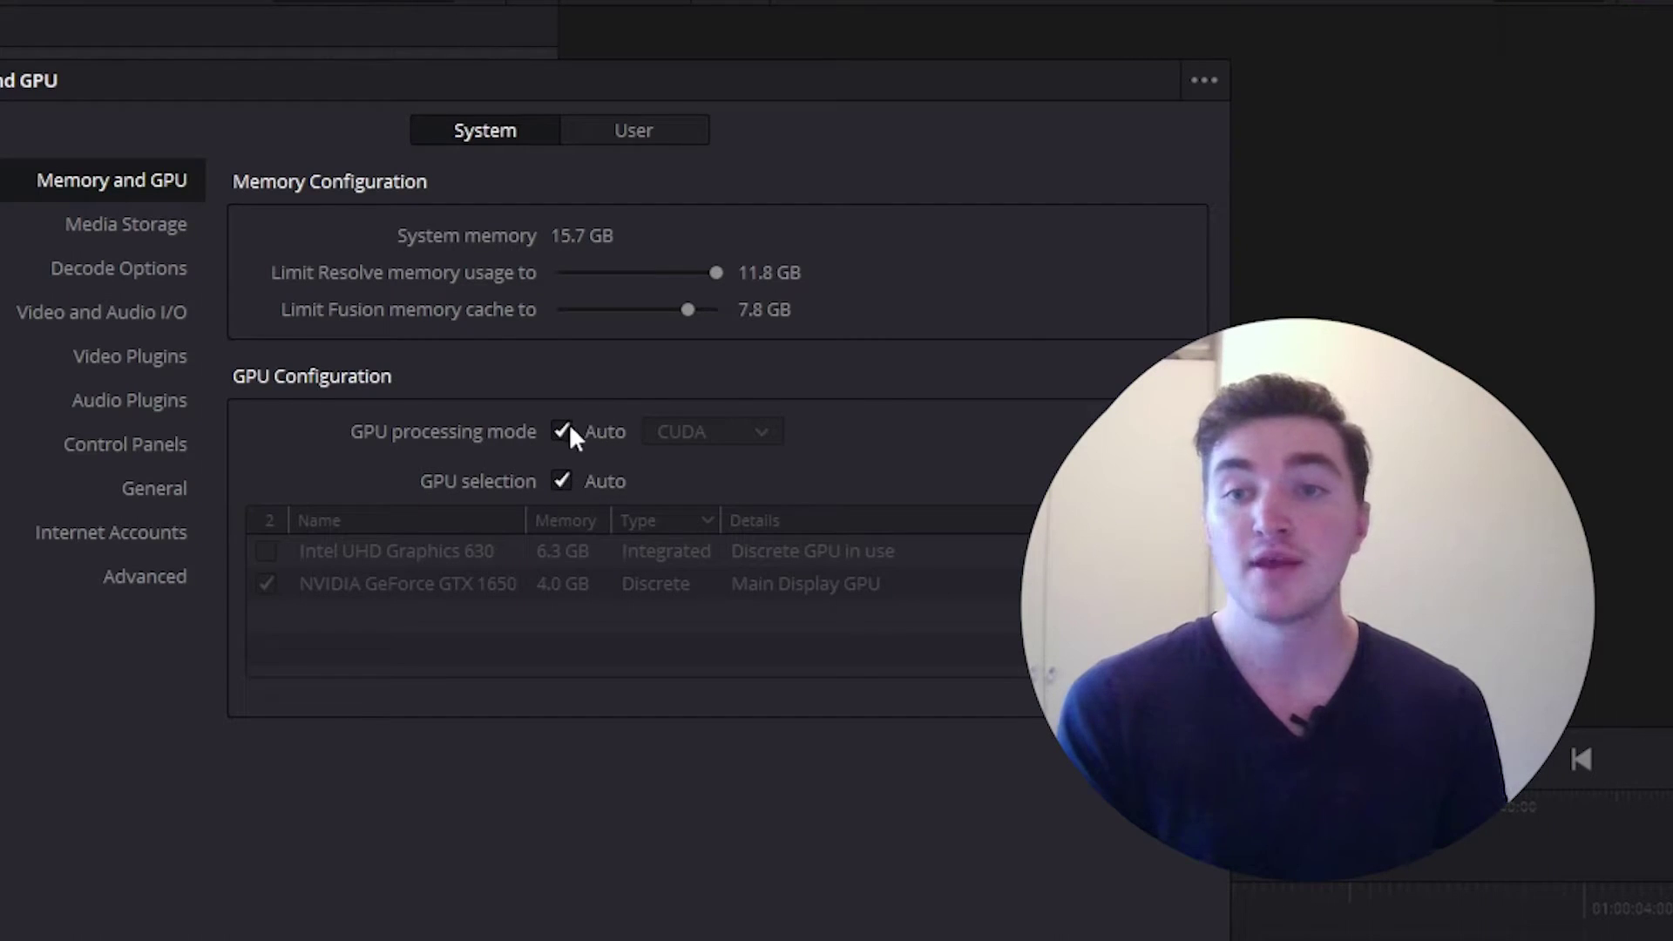
left_click(562, 431)
left_click(562, 481)
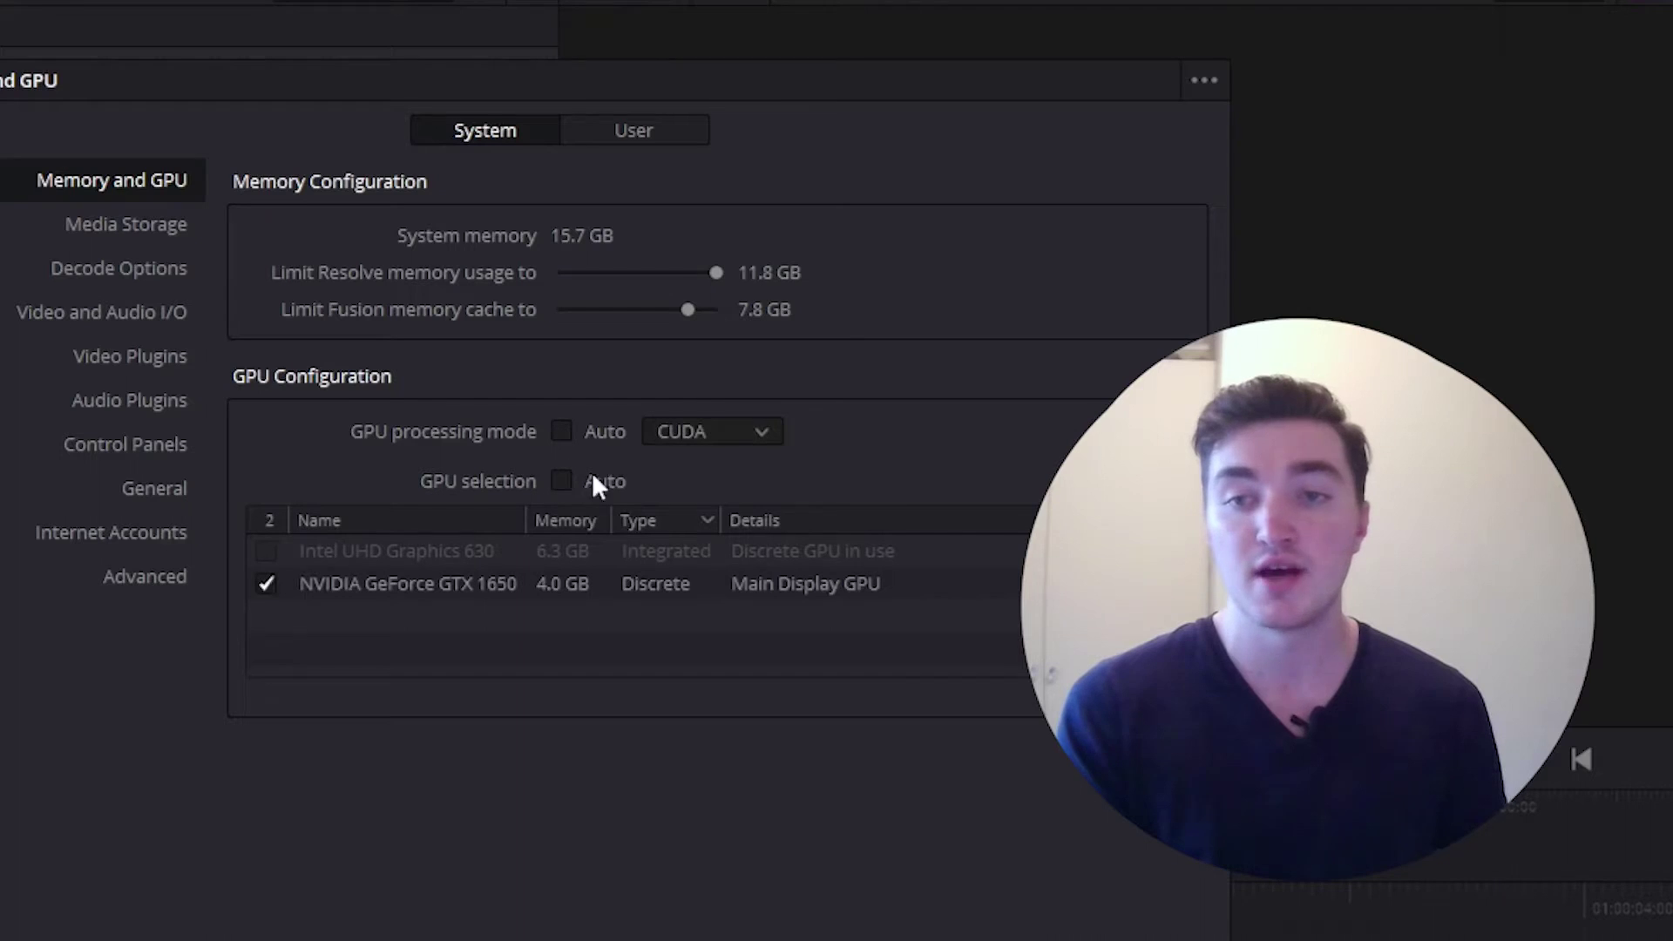
left_click(760, 433)
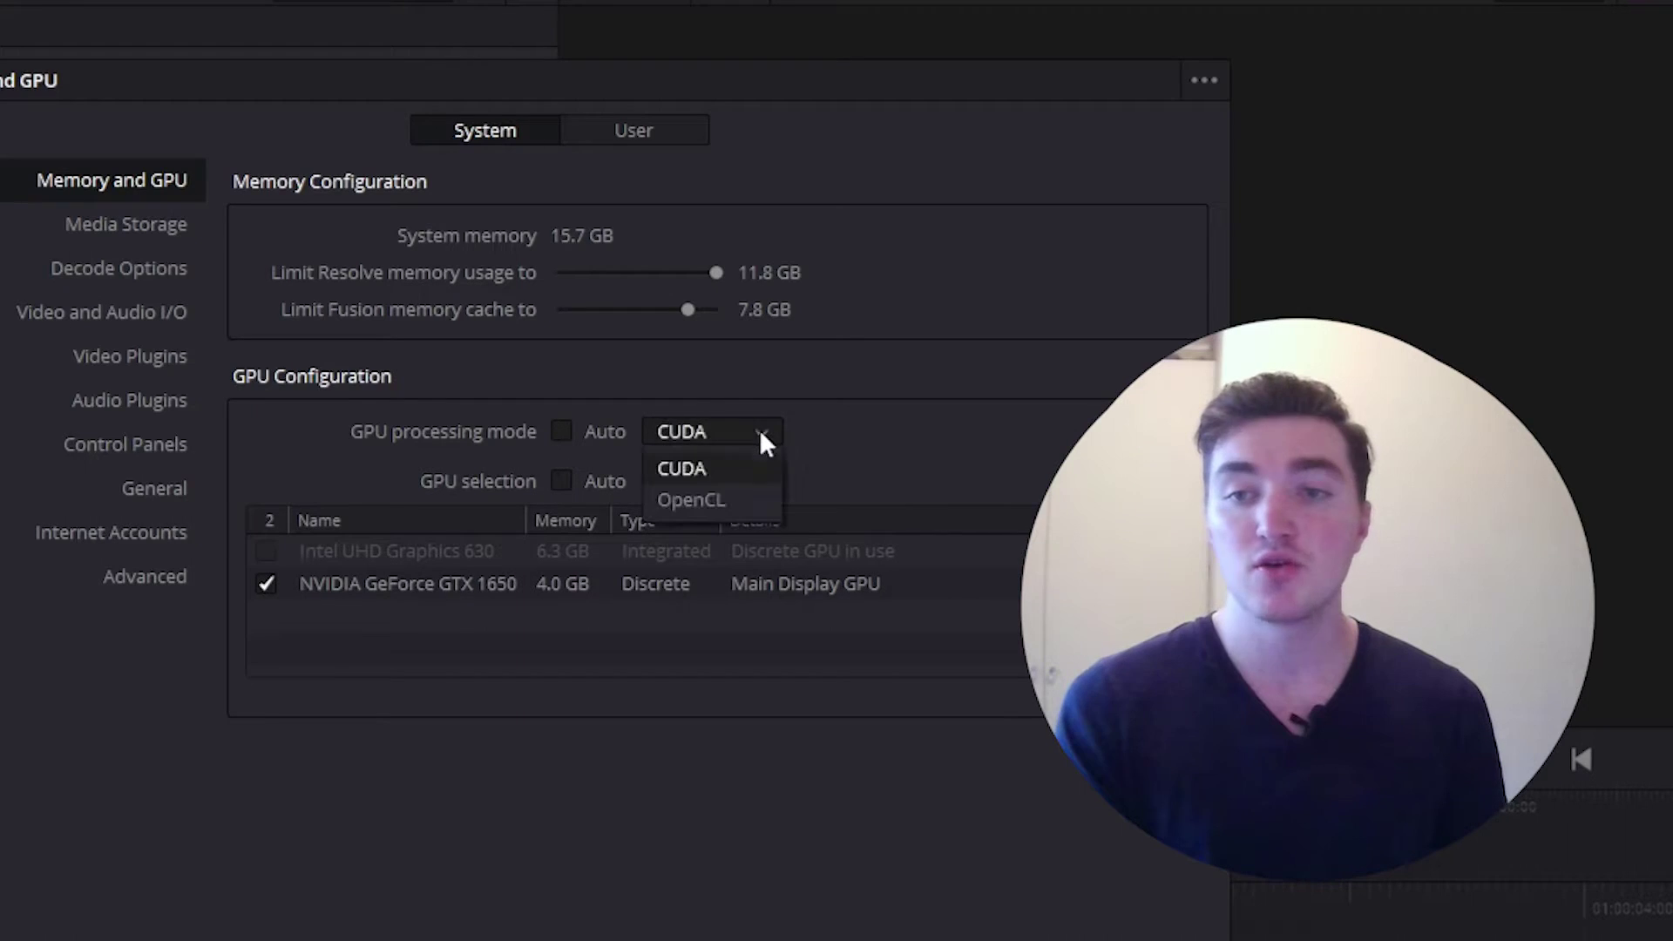
left_click(719, 504)
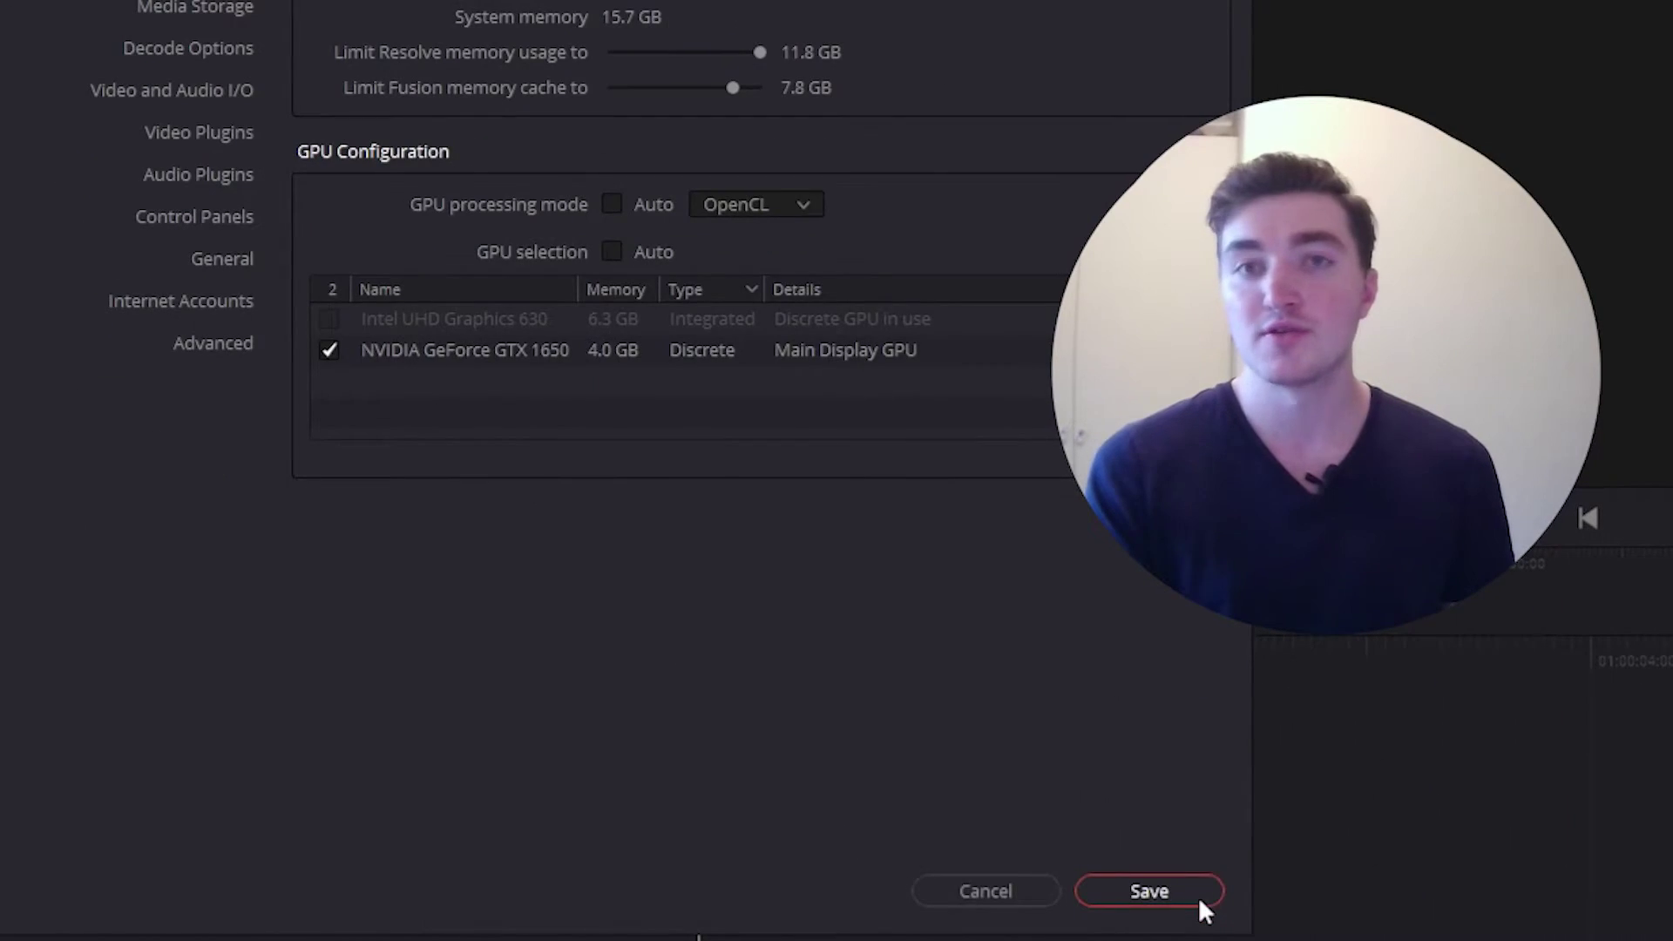
left_click(1199, 897)
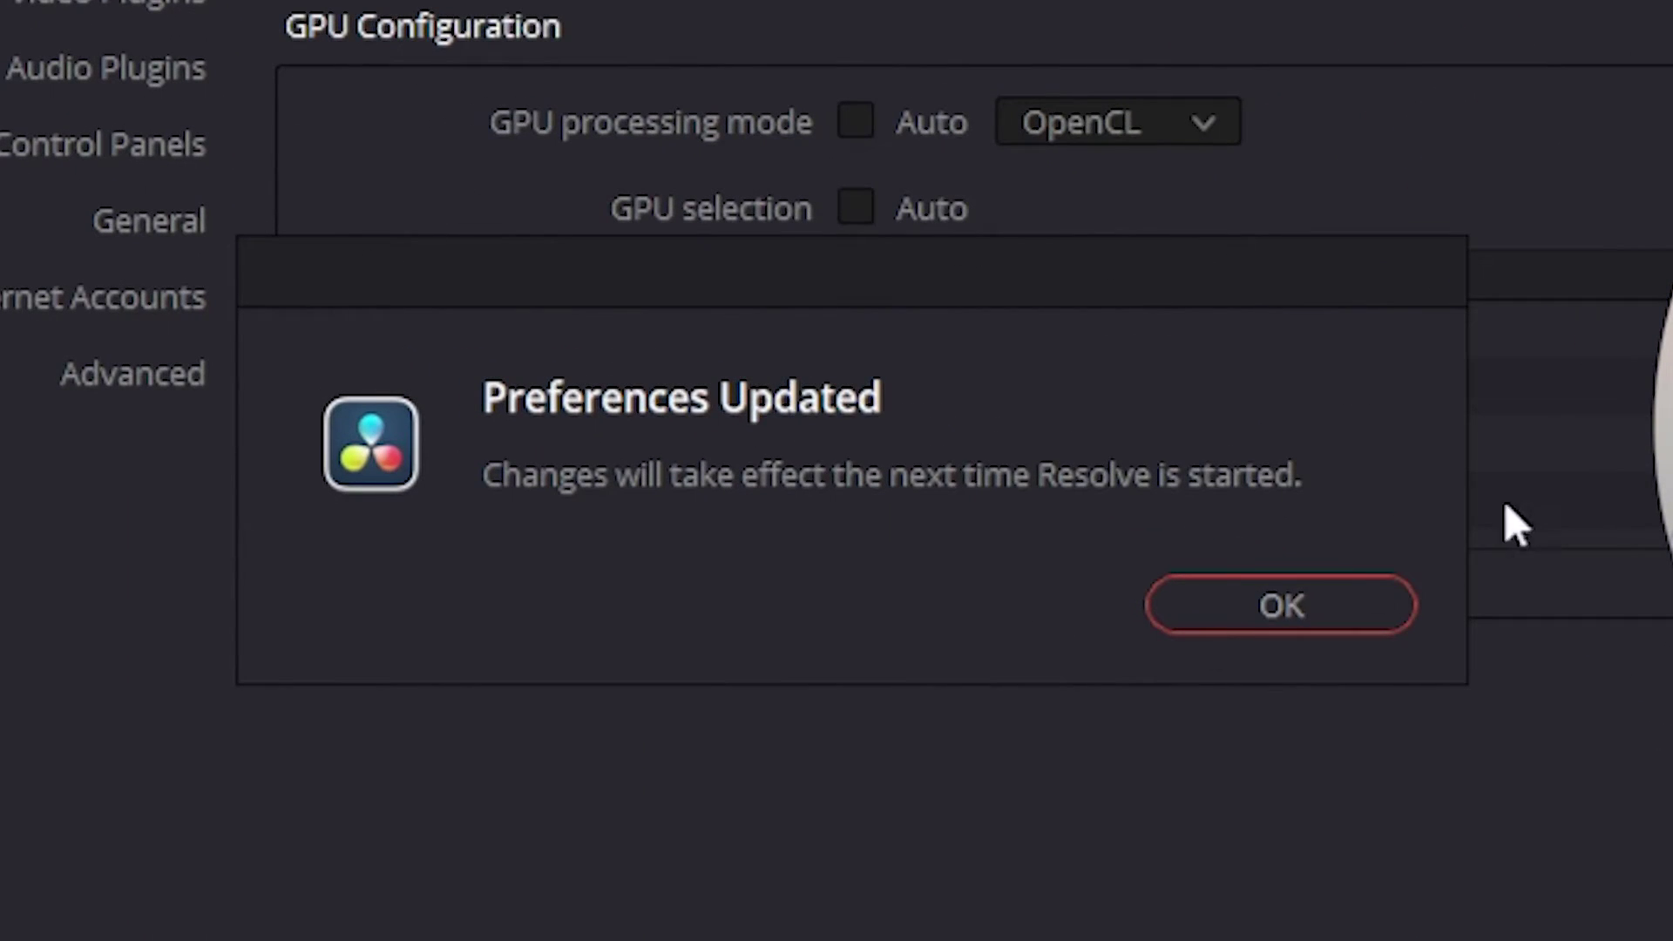
left_click(1281, 606)
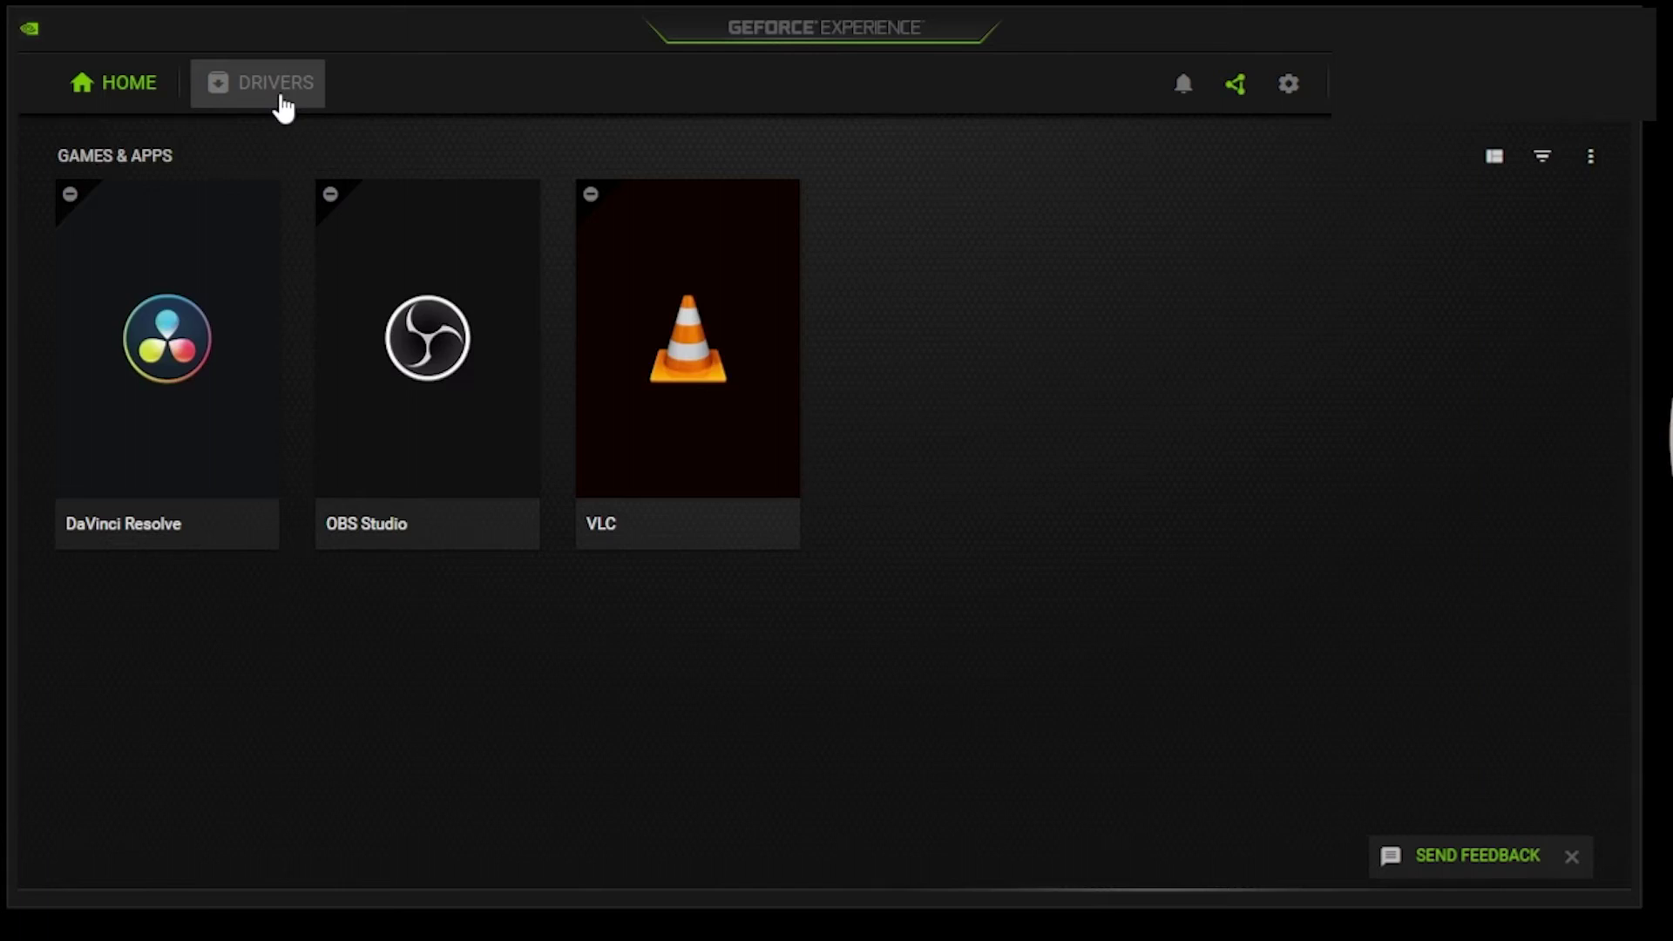
- Set the GeForce Experience driver preference to Studio Driver on the Drivers page
left_click(284, 108)
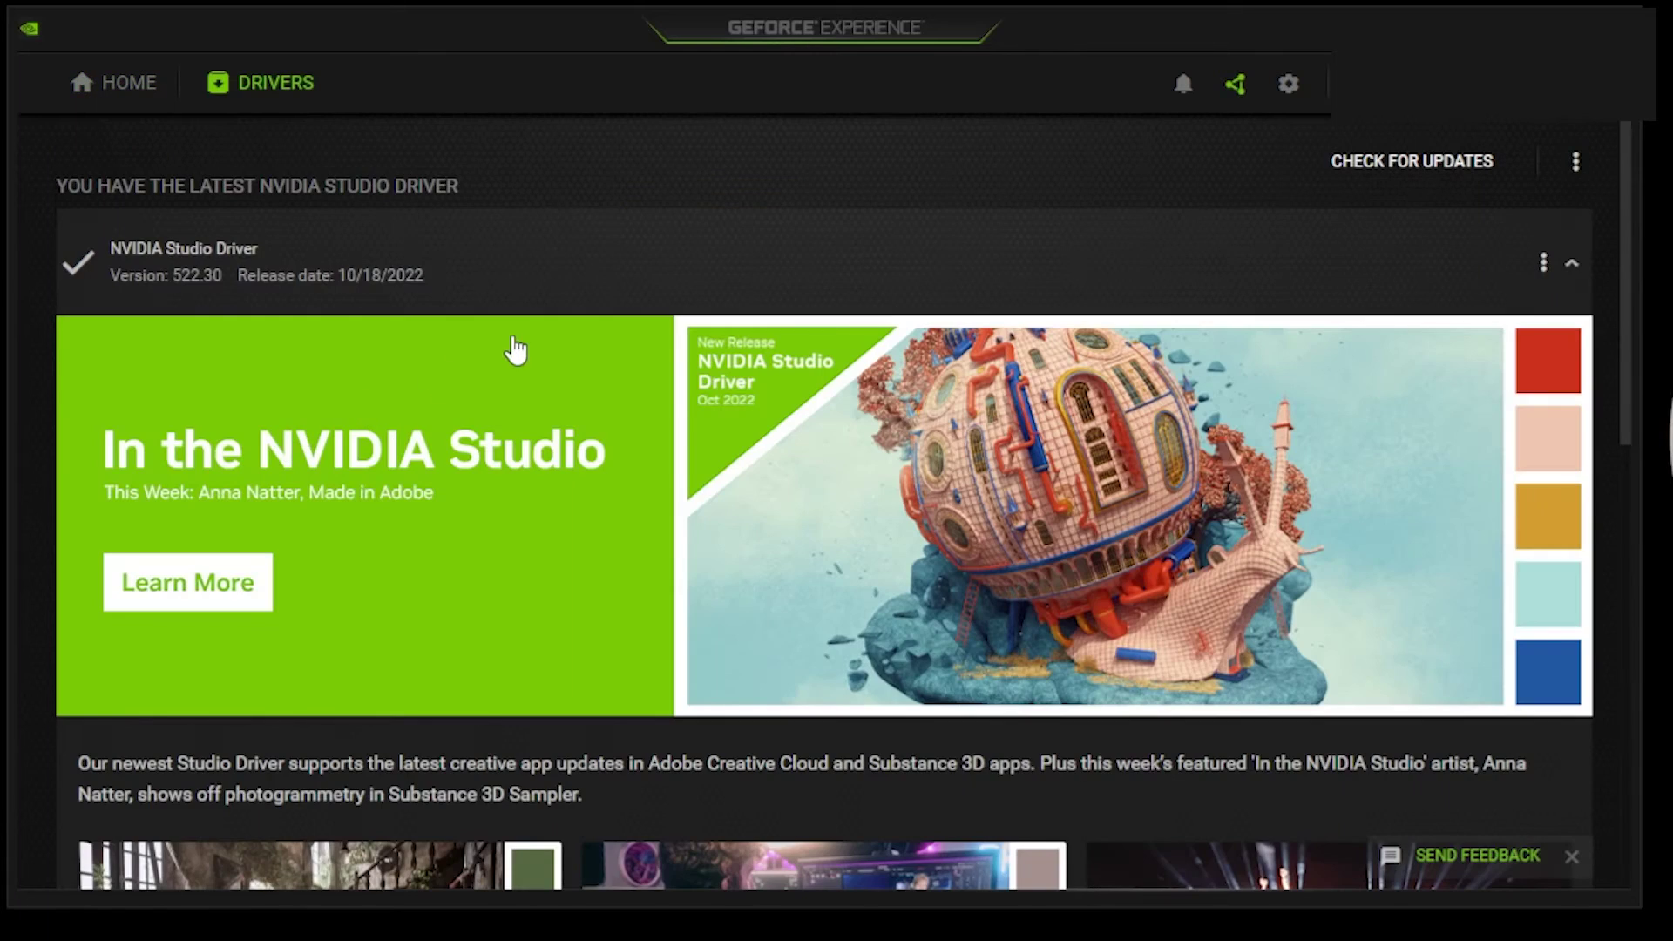
left_click(1576, 166)
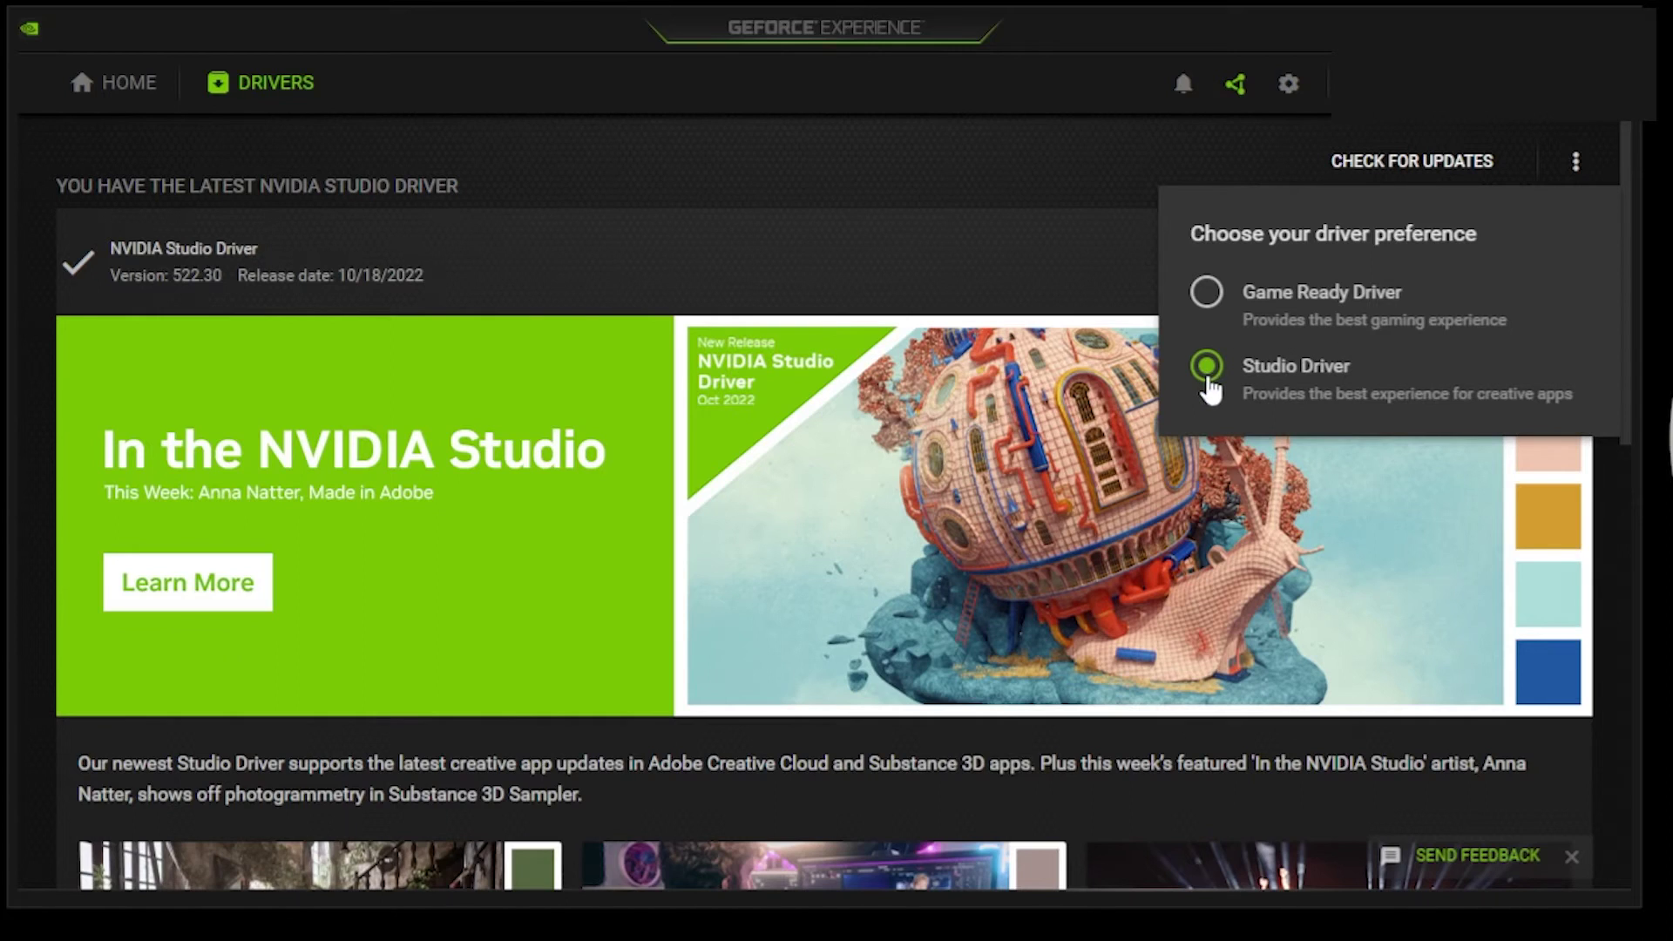
left_click(959, 252)
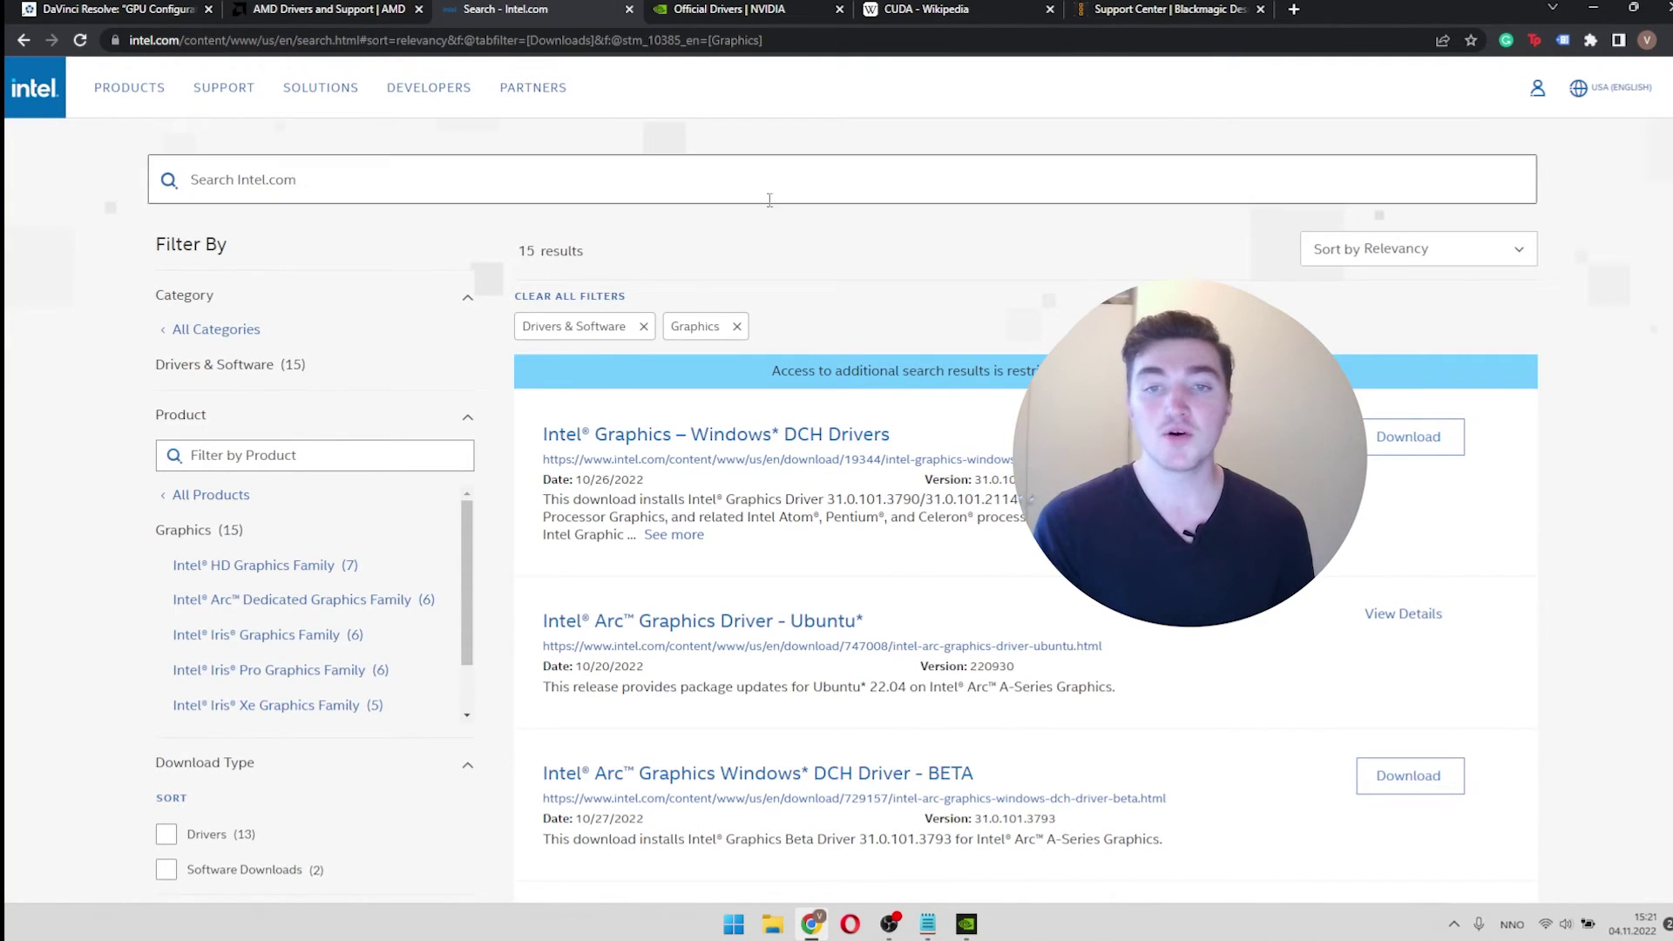
- Browse the NVIDIA and AMD driver tabs, ending on NVIDIA's GTX 1650 Driver Downloads page
left_click(753, 12)
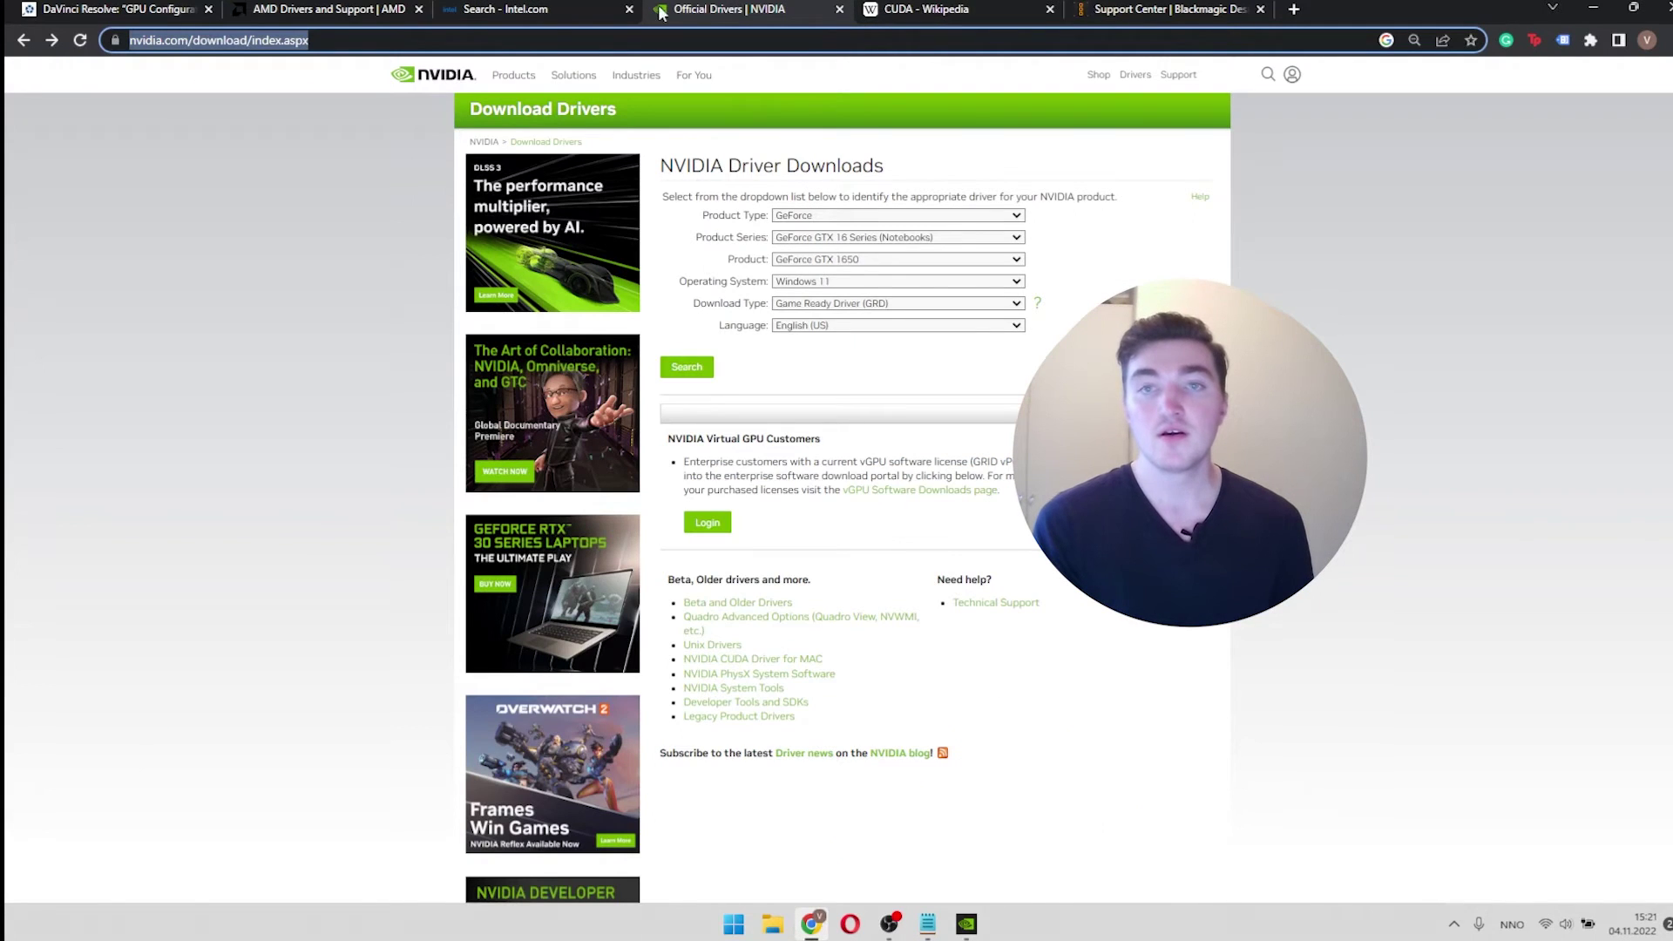
left_click(362, 11)
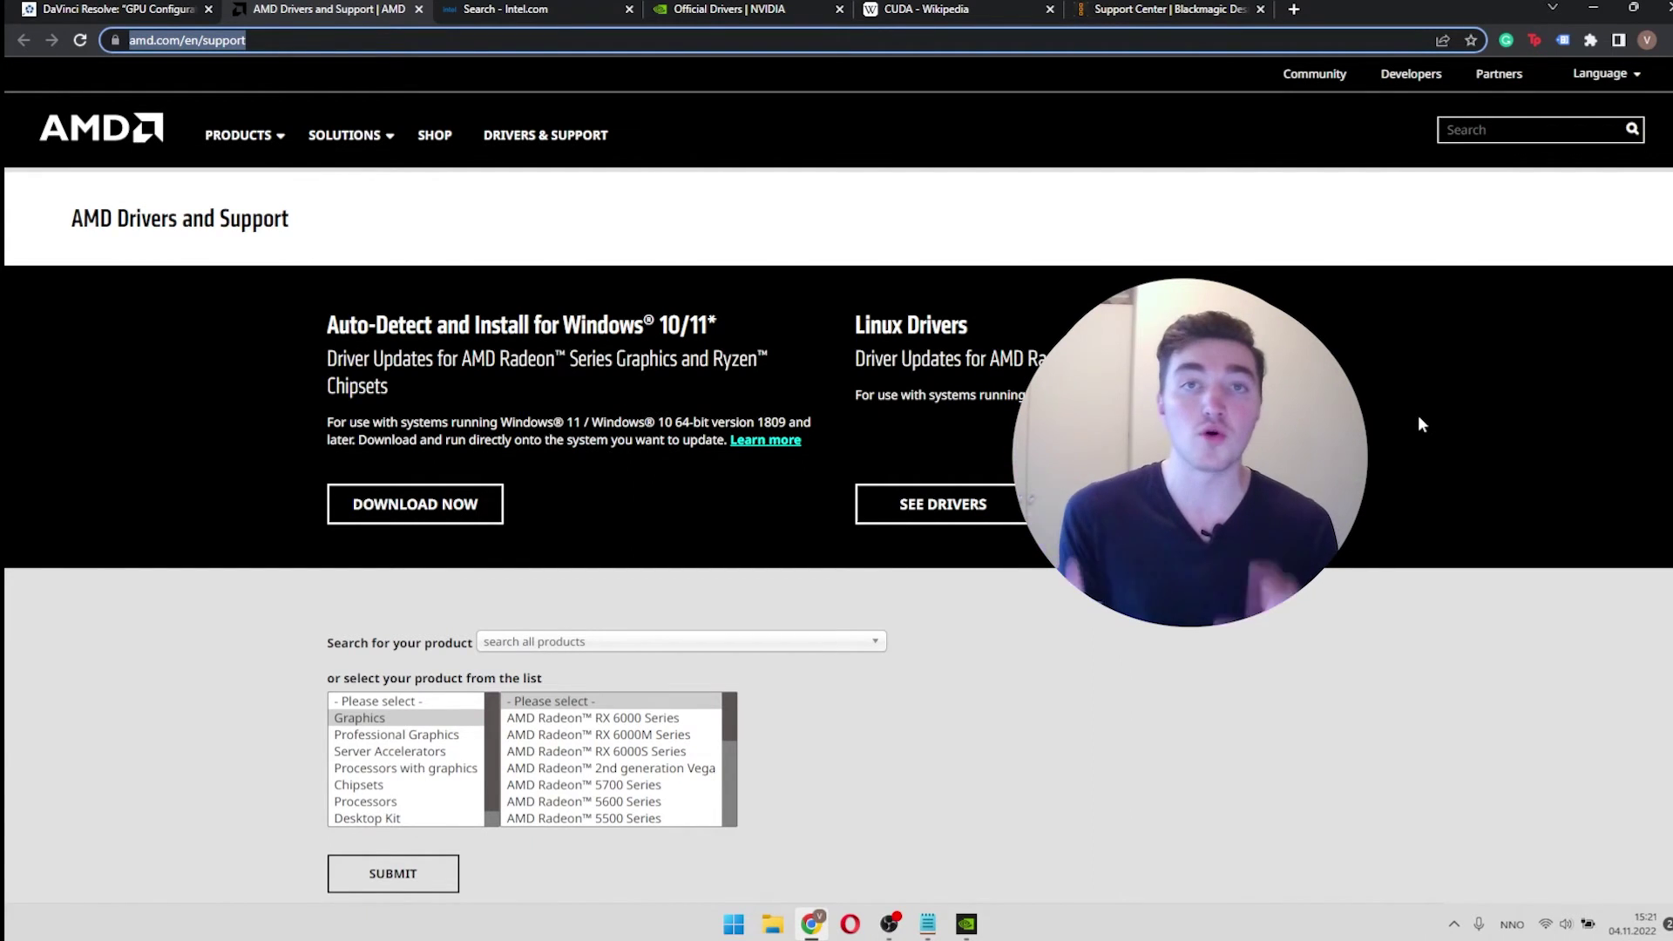
left_click(729, 10)
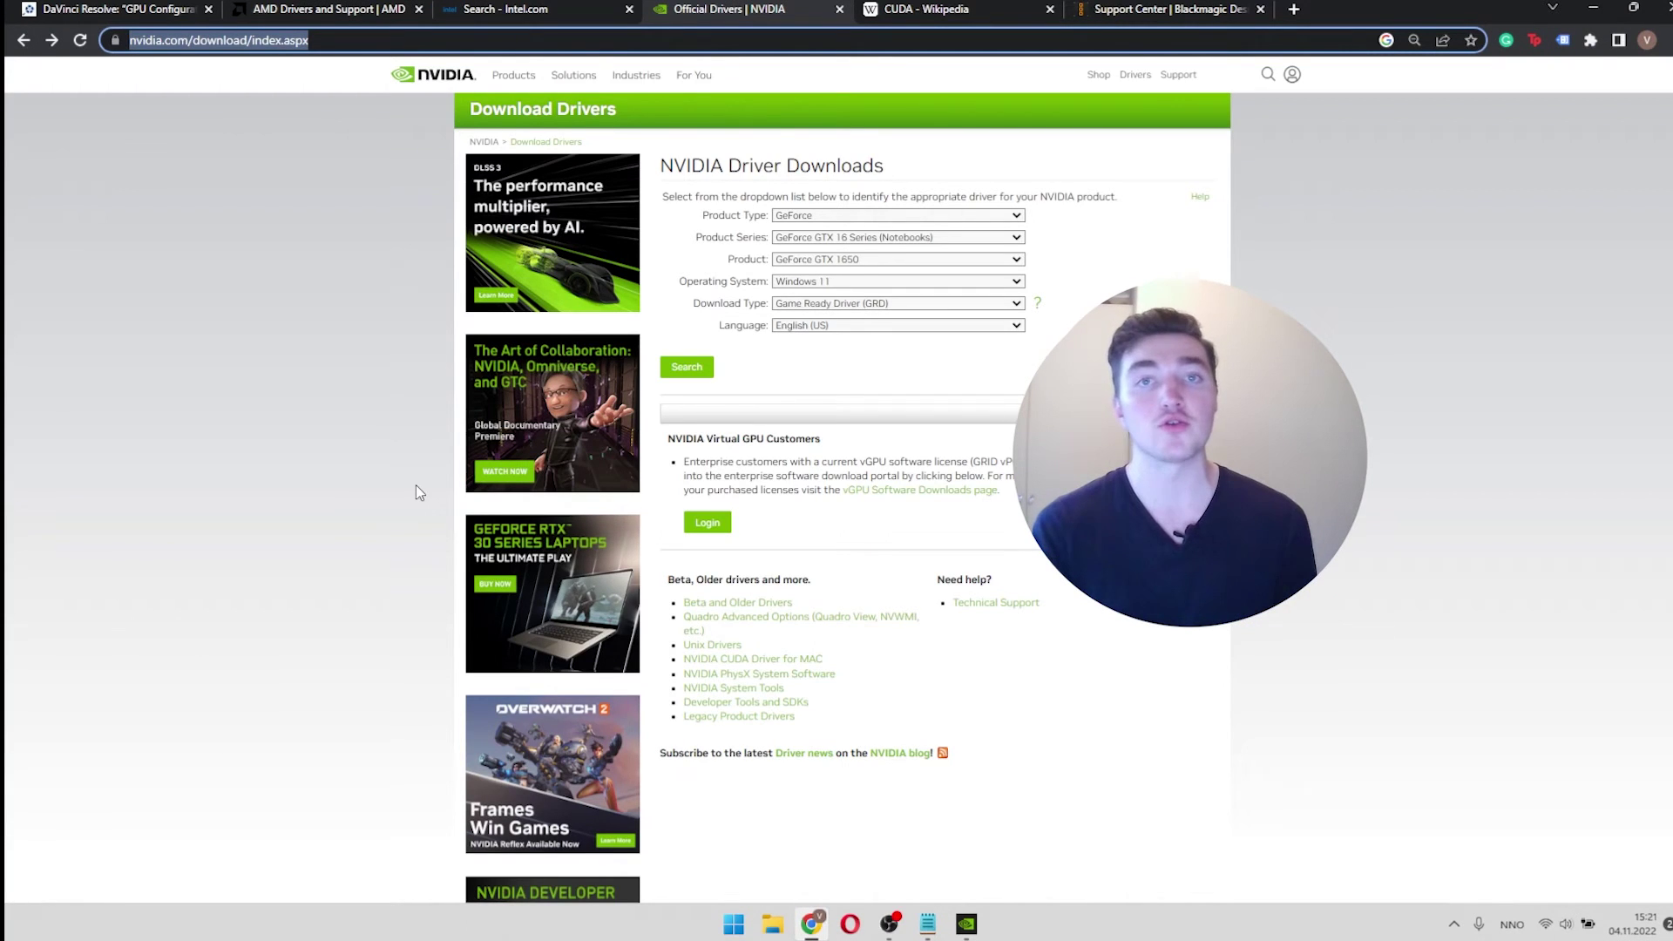
- Open Device Manager from Start search and select NVIDIA GeForce GTX 1650 under Display adapters
left_click(732, 926)
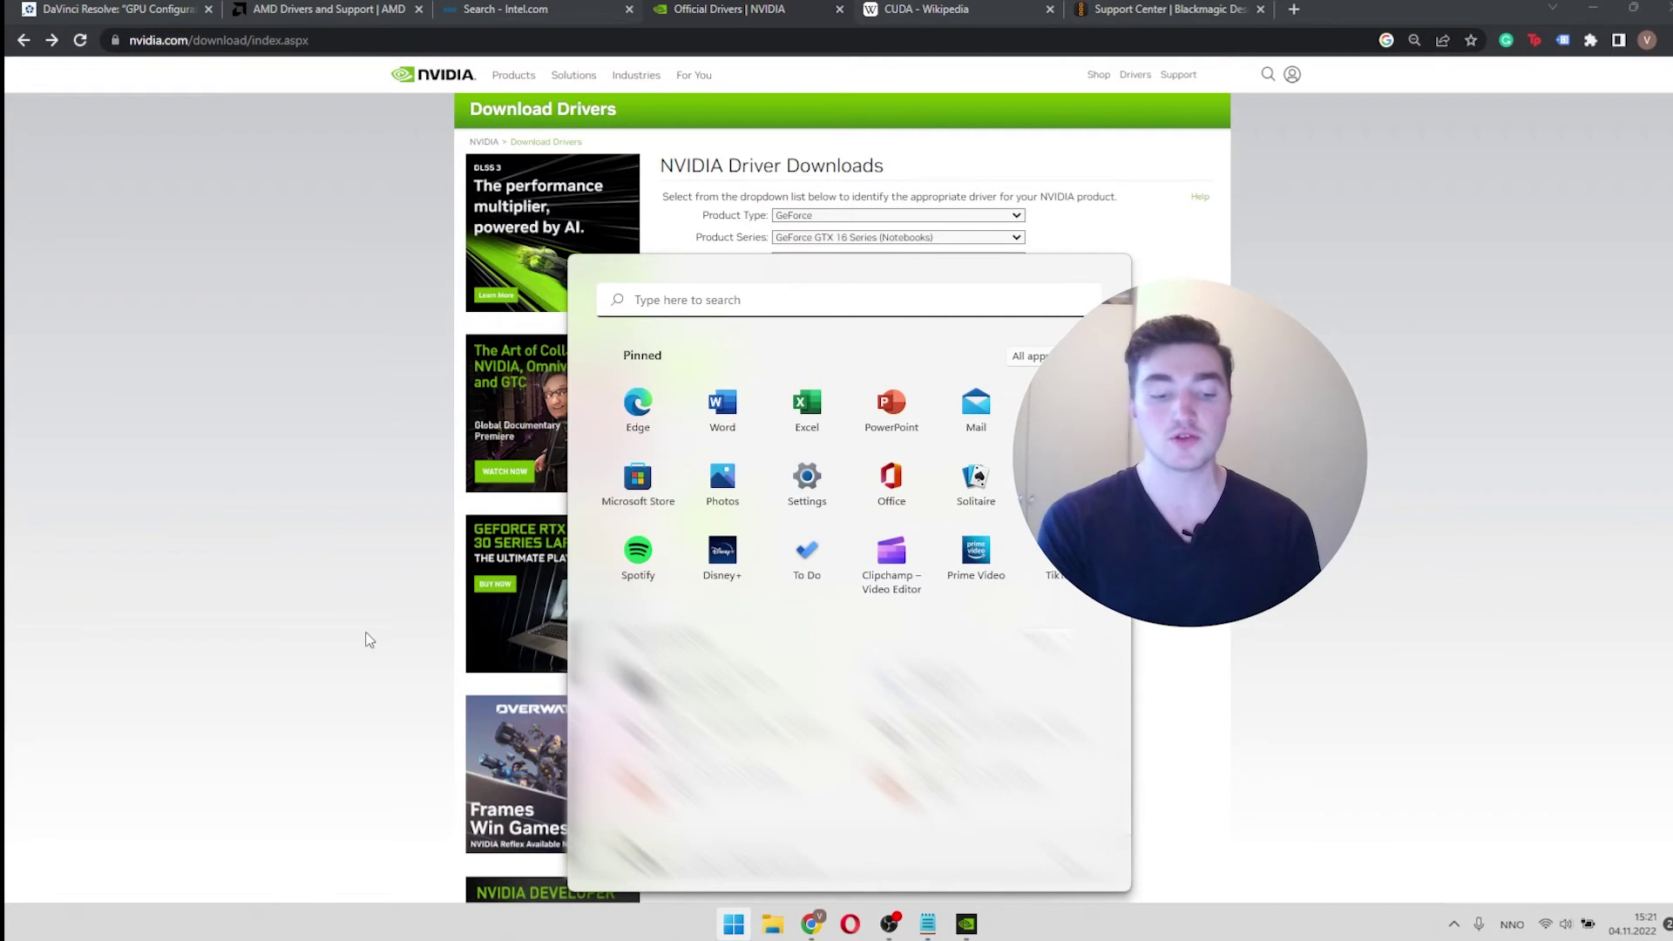
type("device manager")
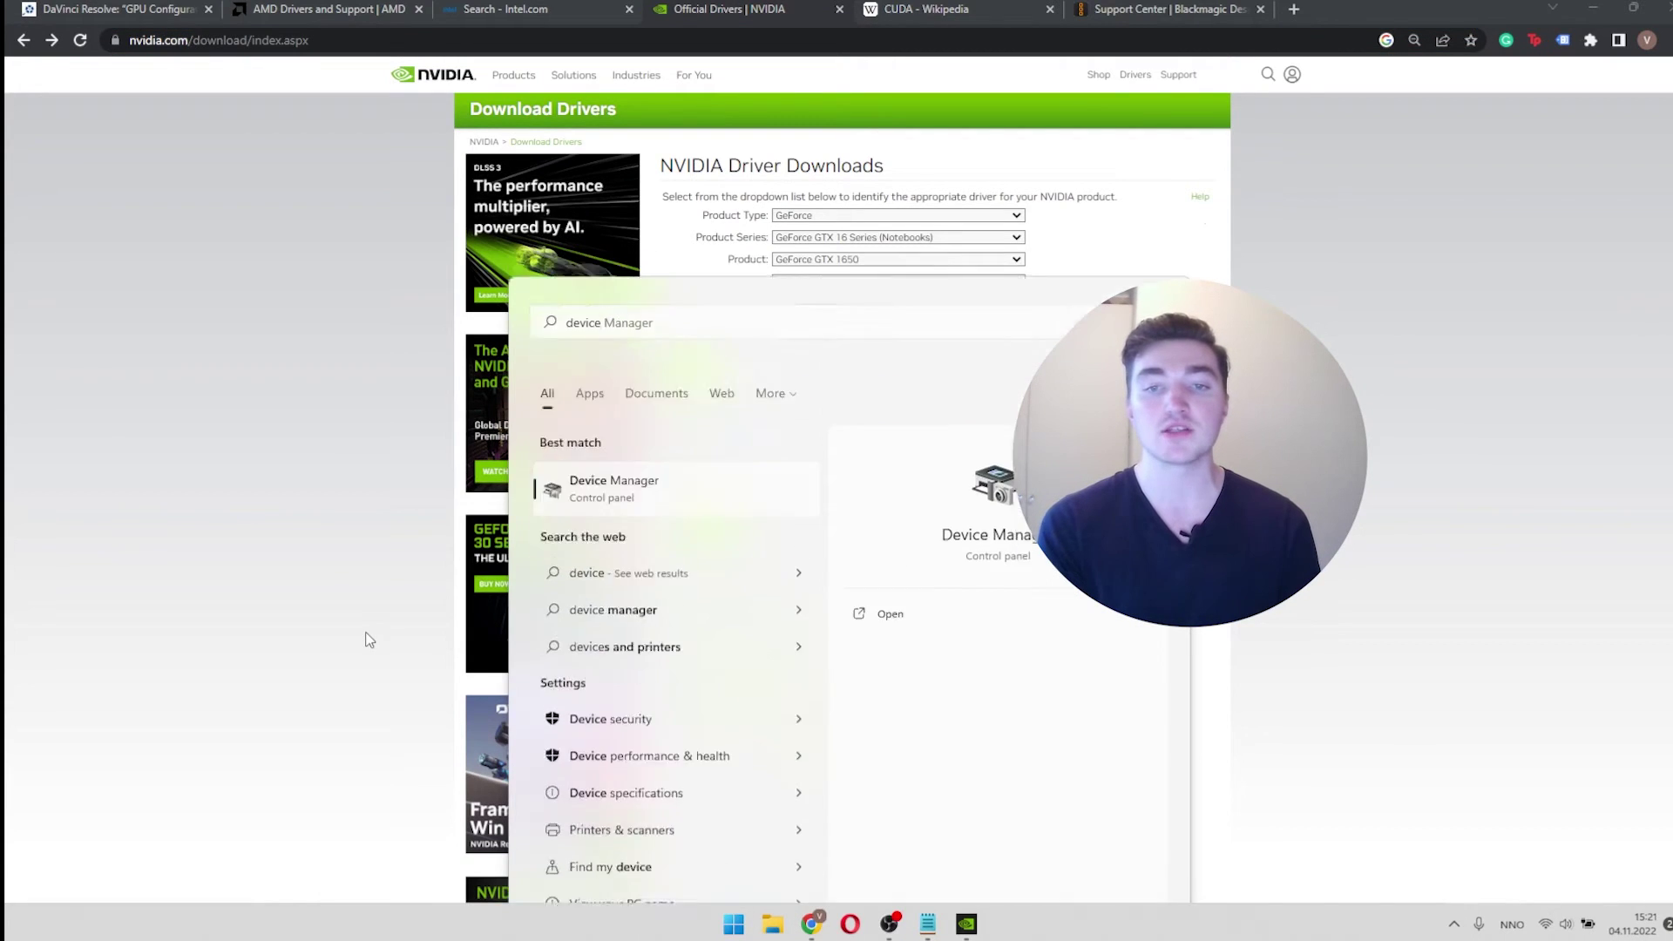
key("Return")
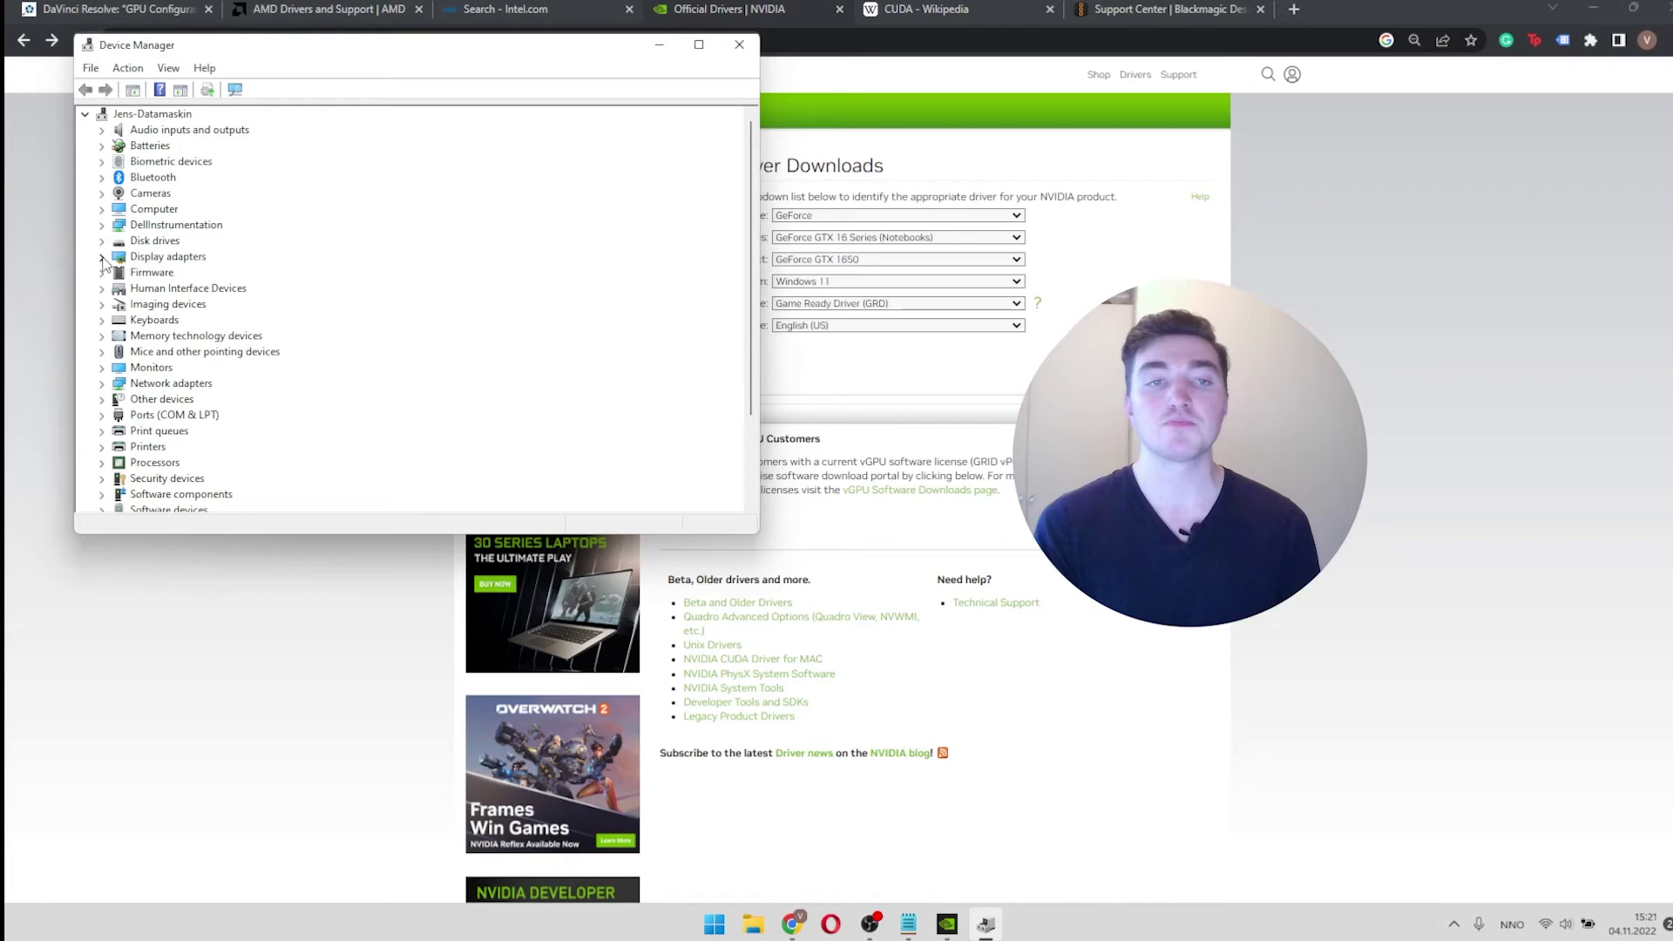
left_click(102, 257)
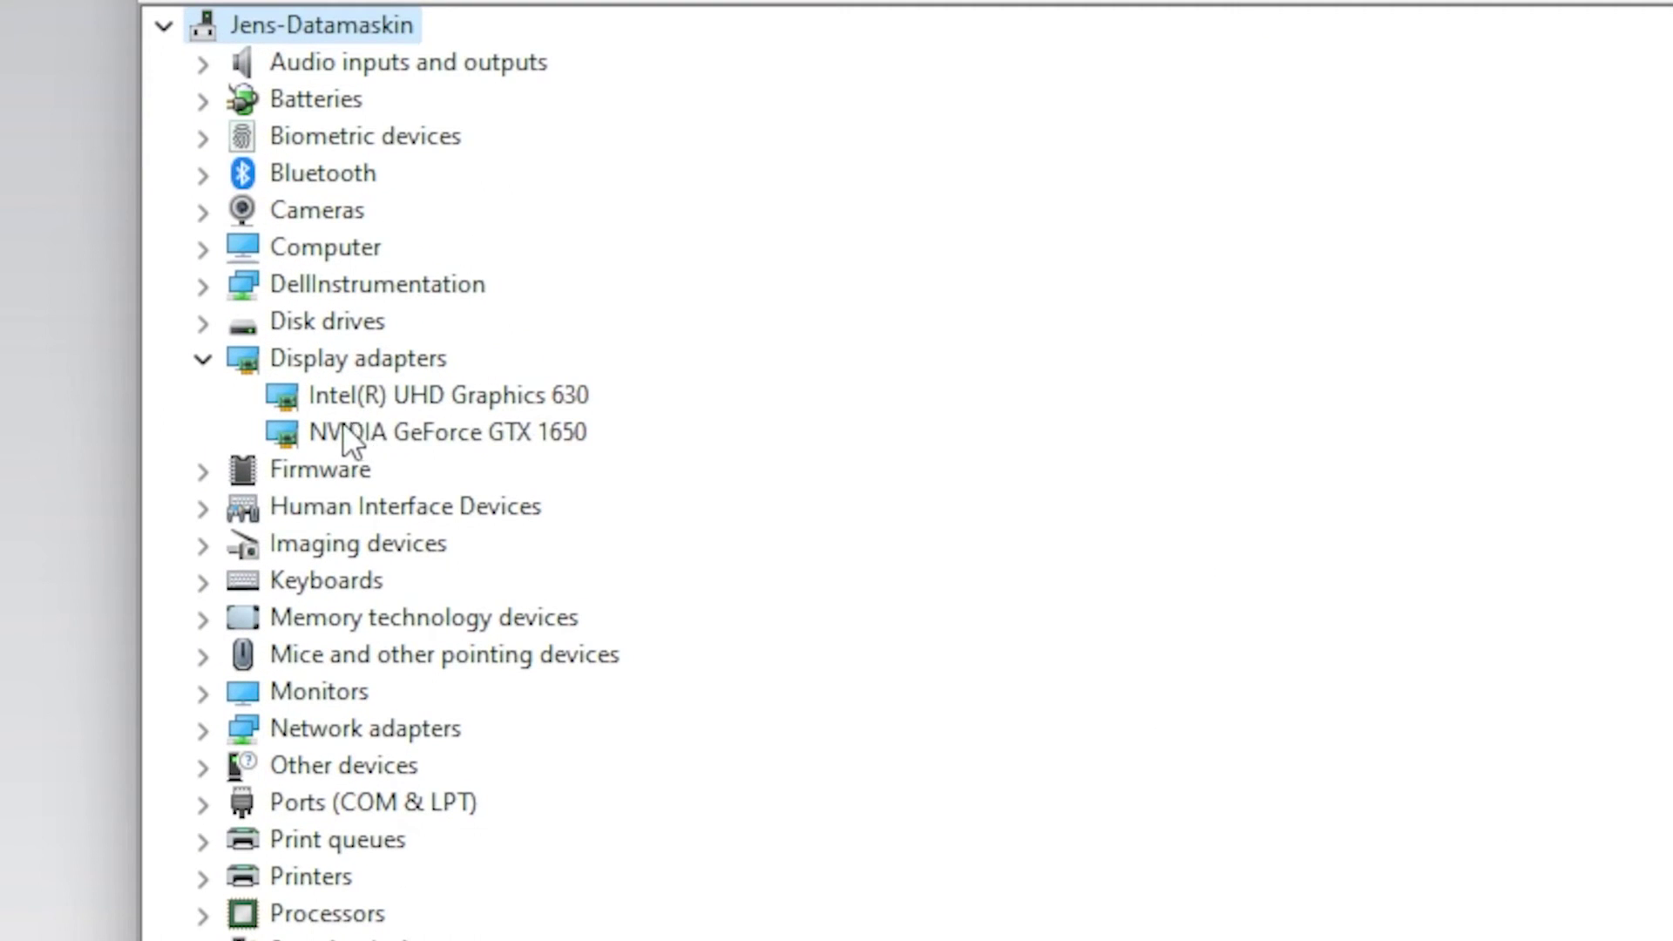
left_click(366, 430)
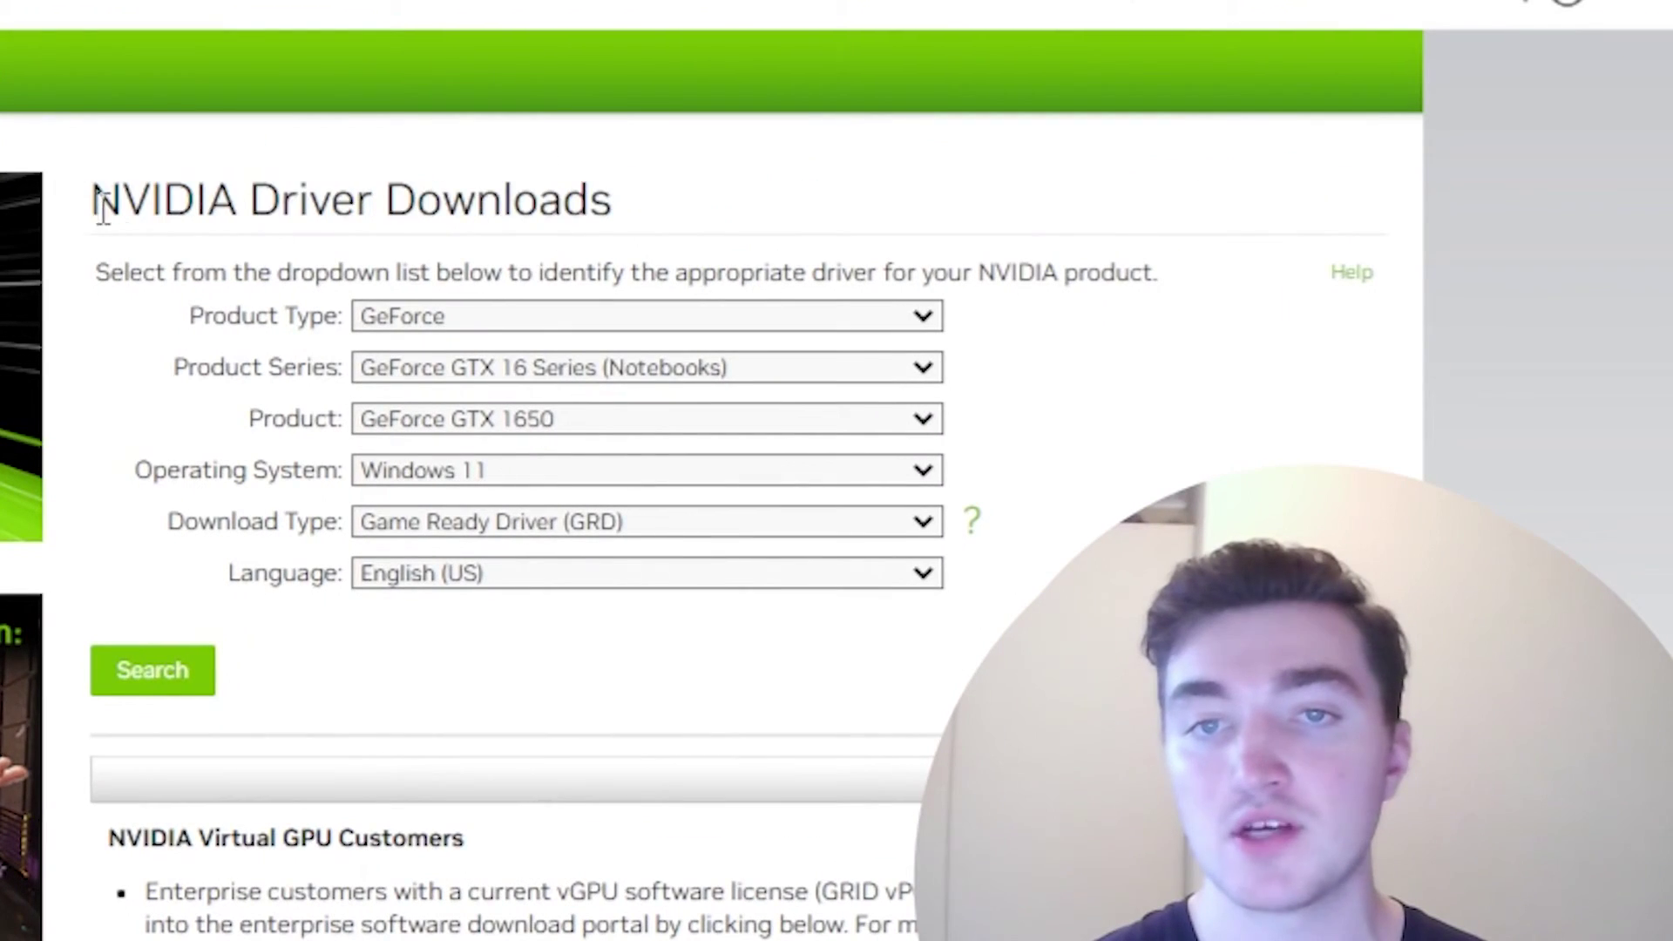
- Change the GTX 1650 download type to Studio Driver (SD) and search for driver 522.30
left_click_drag(95, 202, 615, 209)
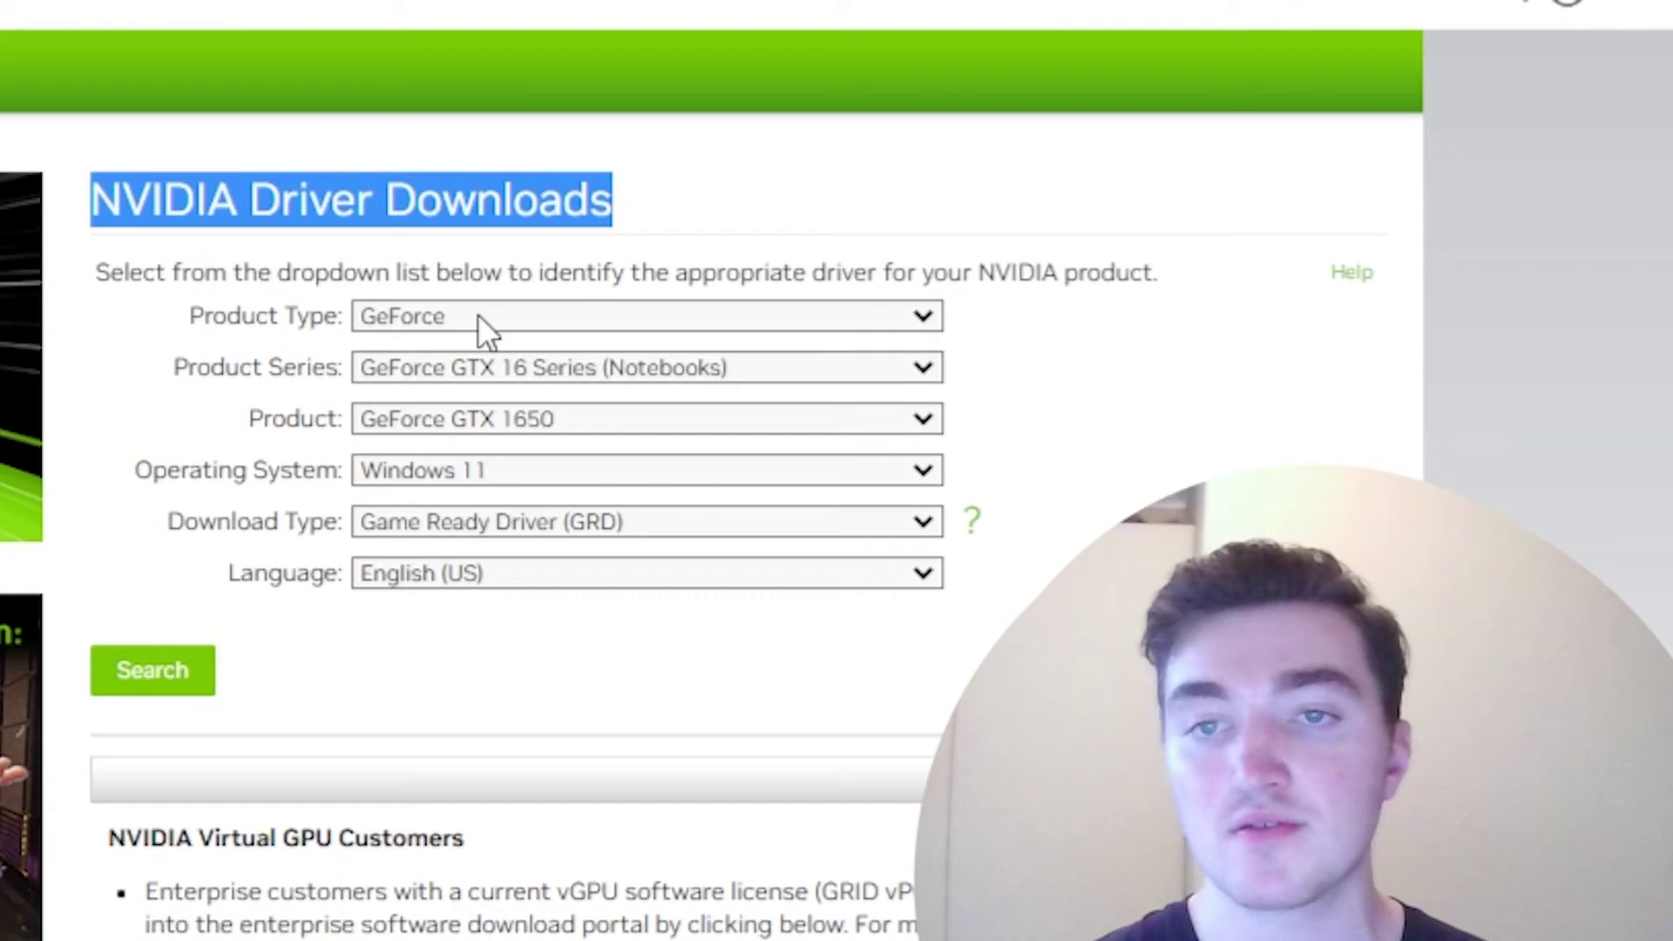
left_click(922, 520)
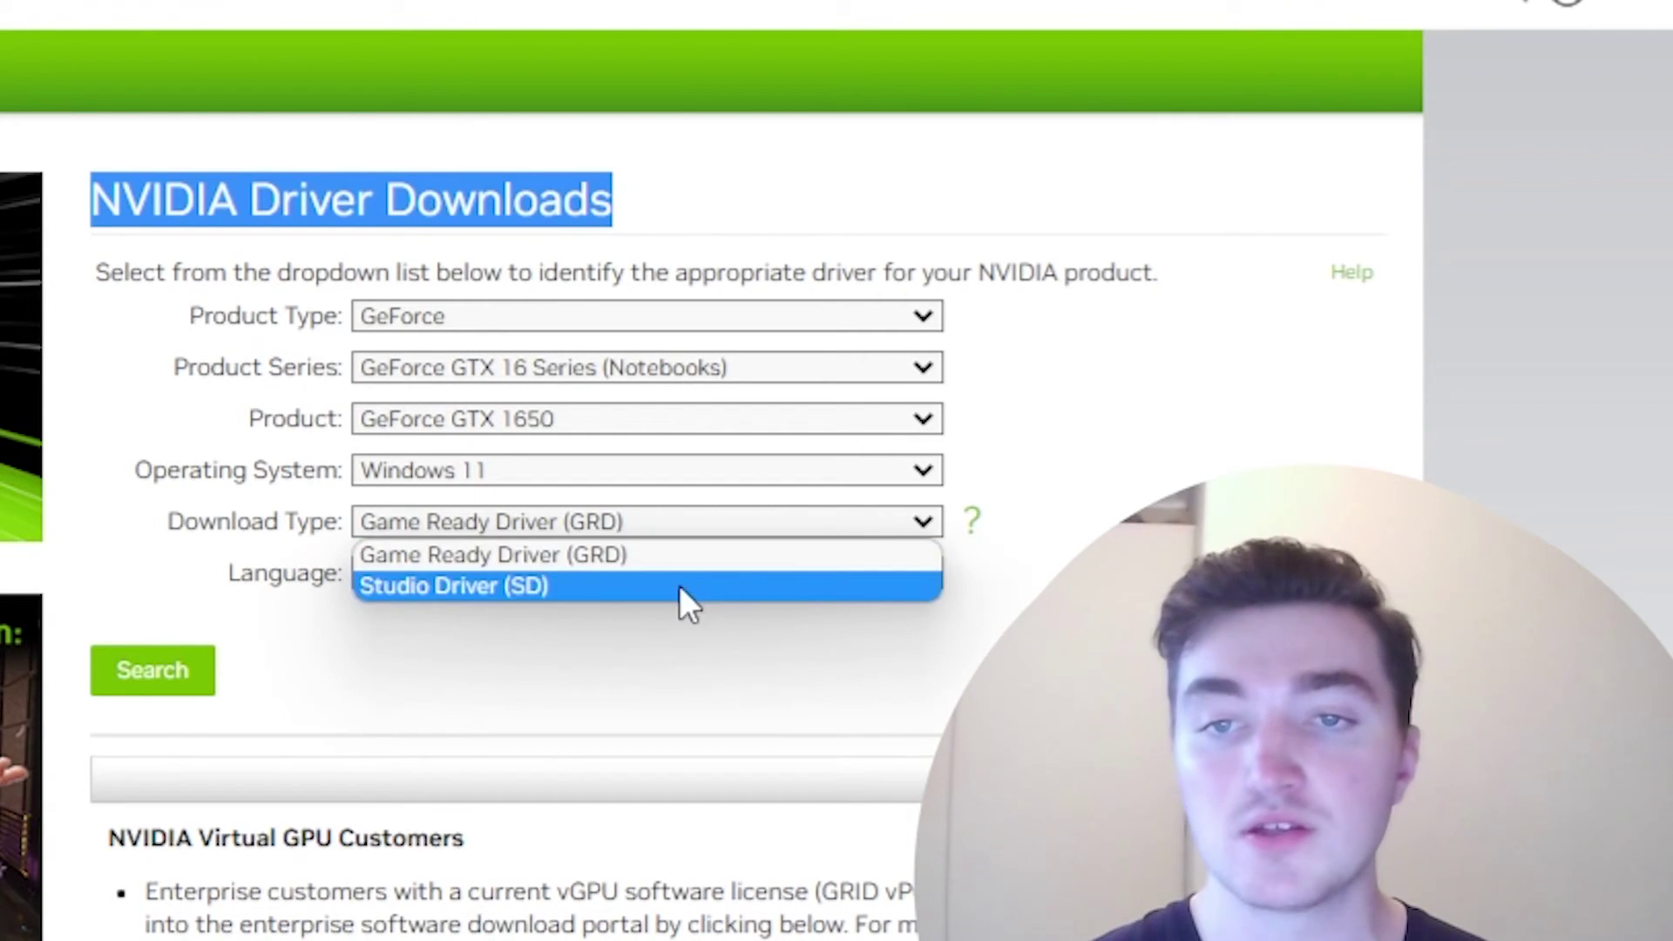
left_click(678, 584)
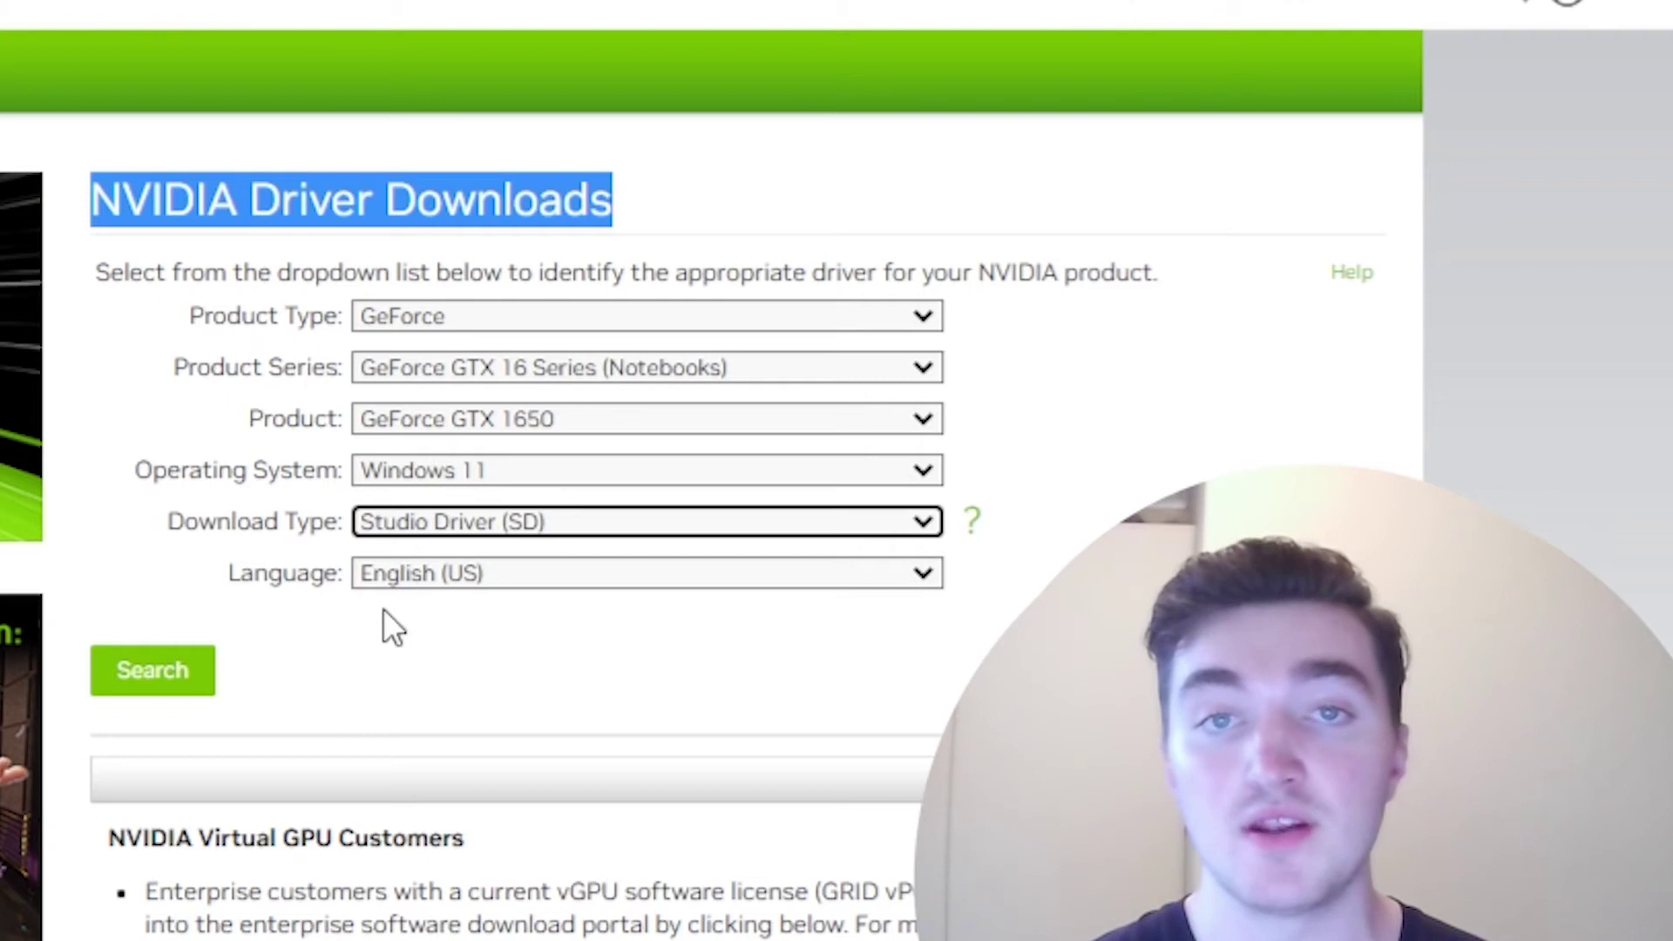
left_click(170, 685)
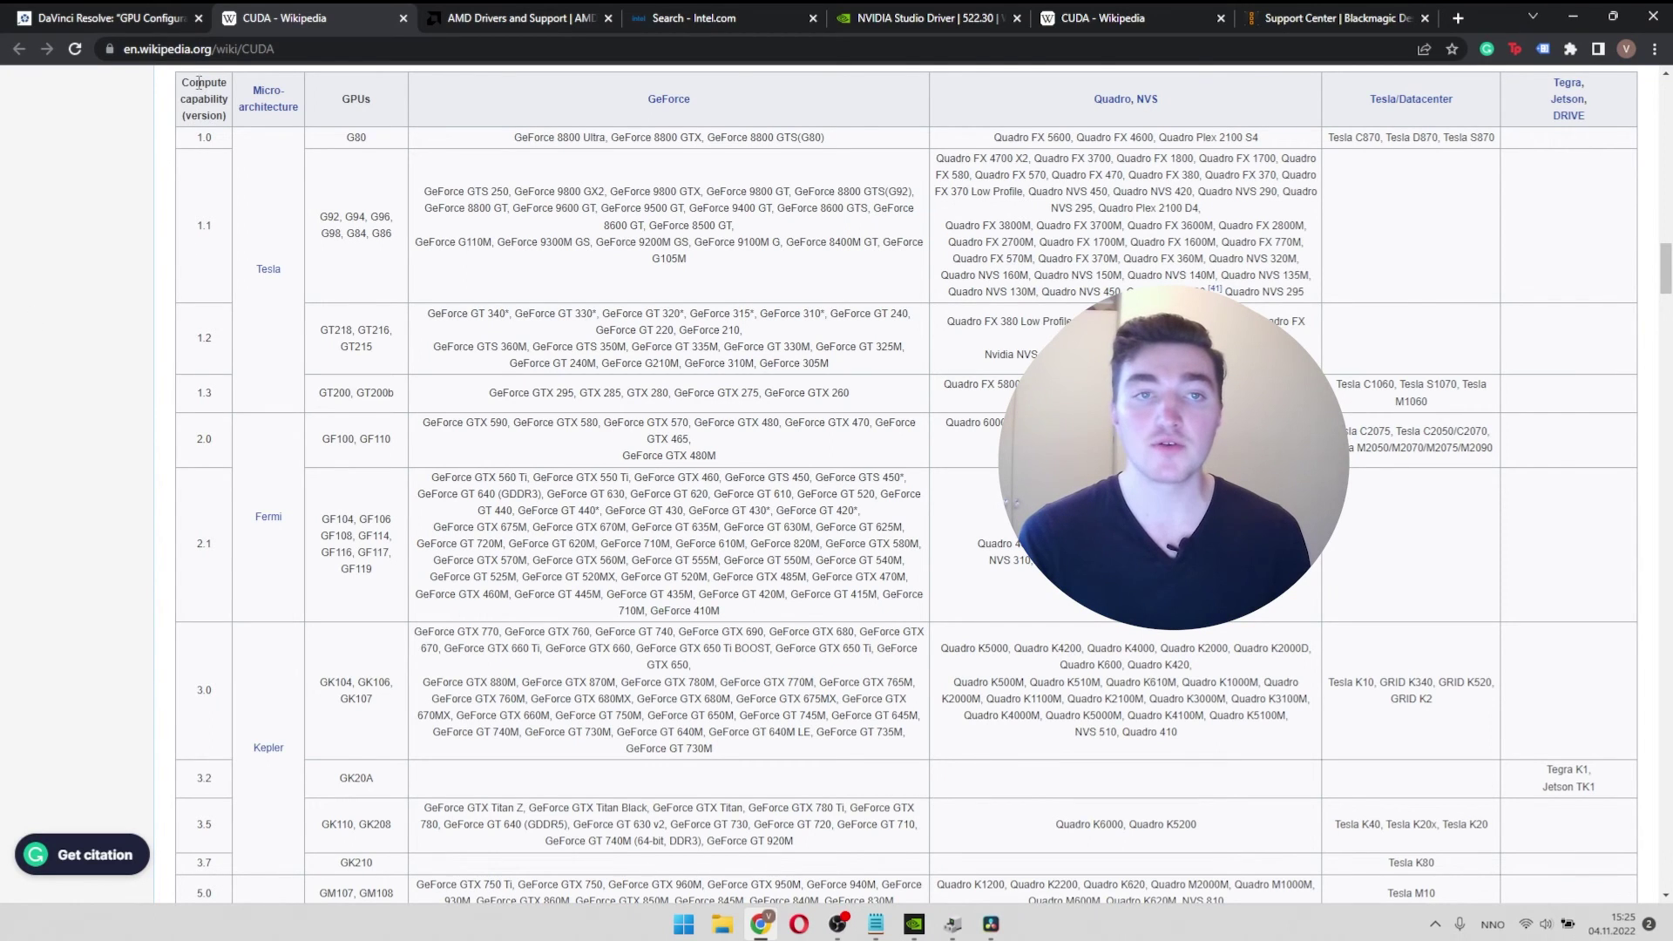
- Highlight rows of the CUDA compute capability table, ending on versions 1.0 and 1.1
left_click_drag(199, 82, 1647, 653)
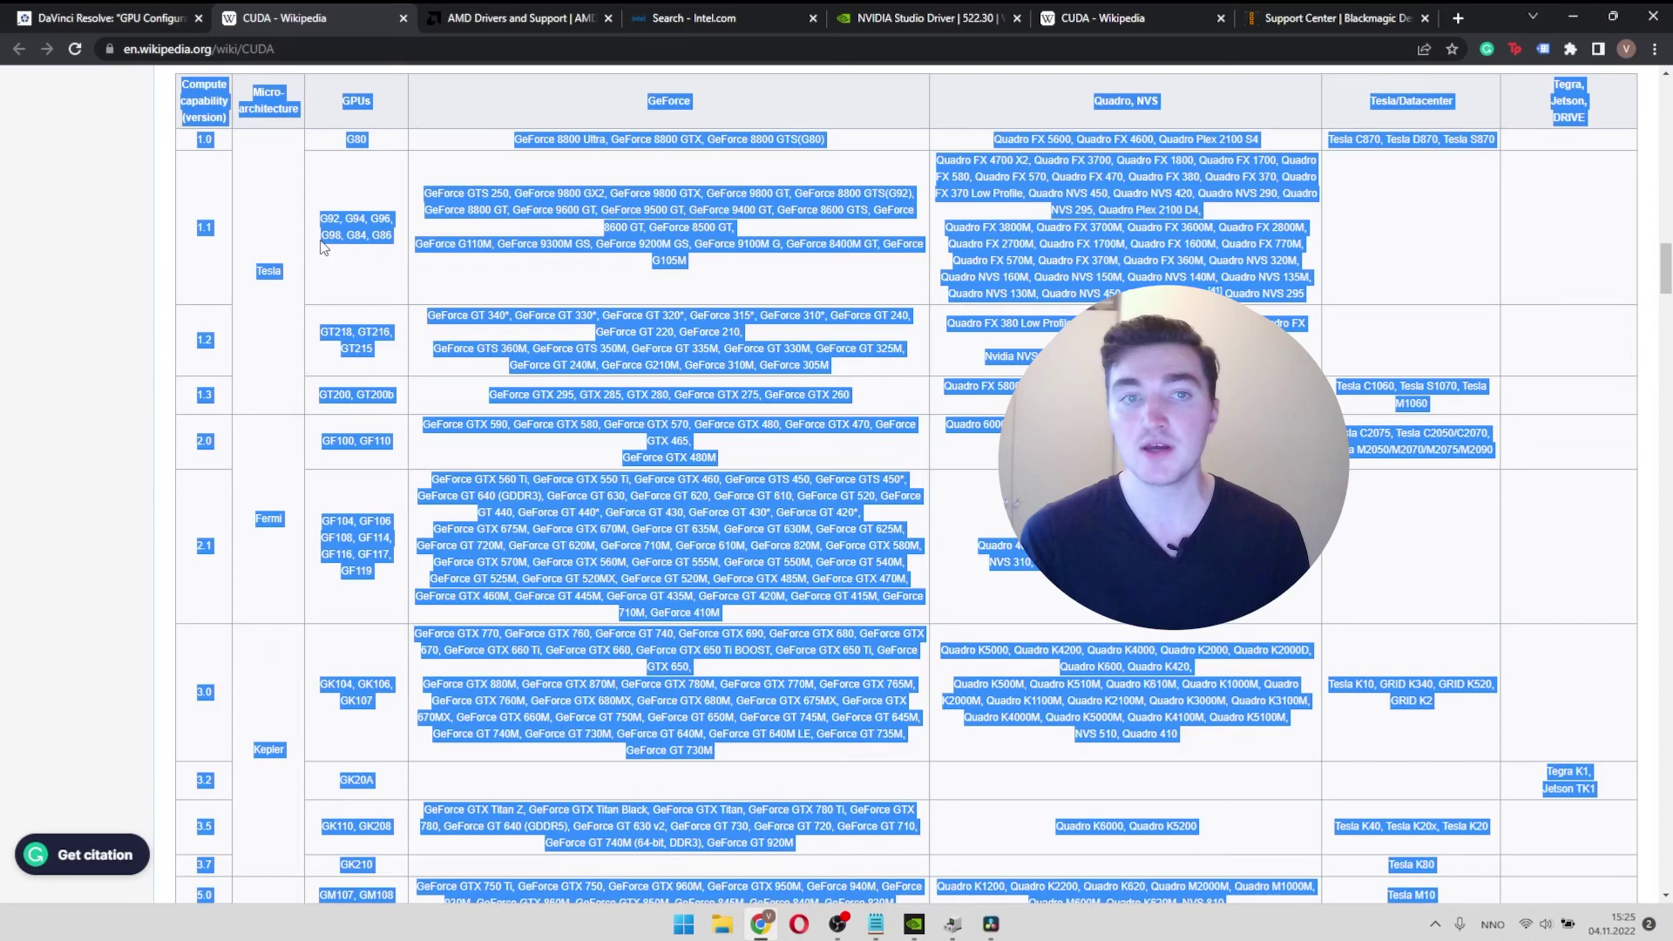
left_click(209, 326)
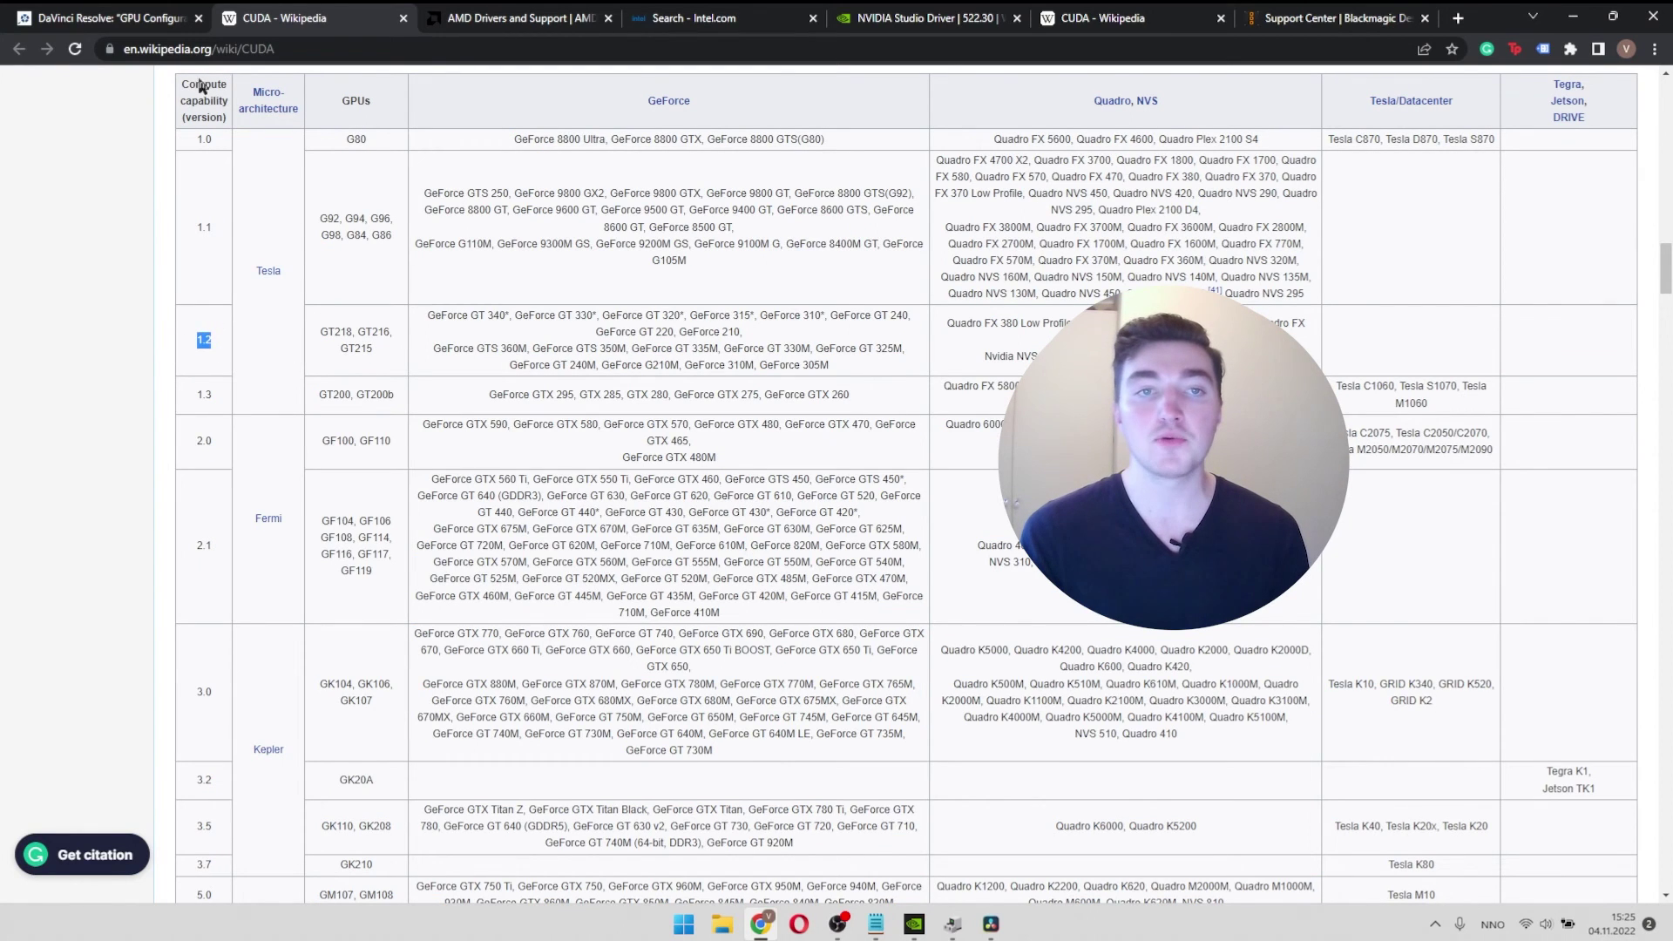
left_click_drag(199, 338, 872, 871)
left_click(324, 225)
scroll(324, 225, "up", 5)
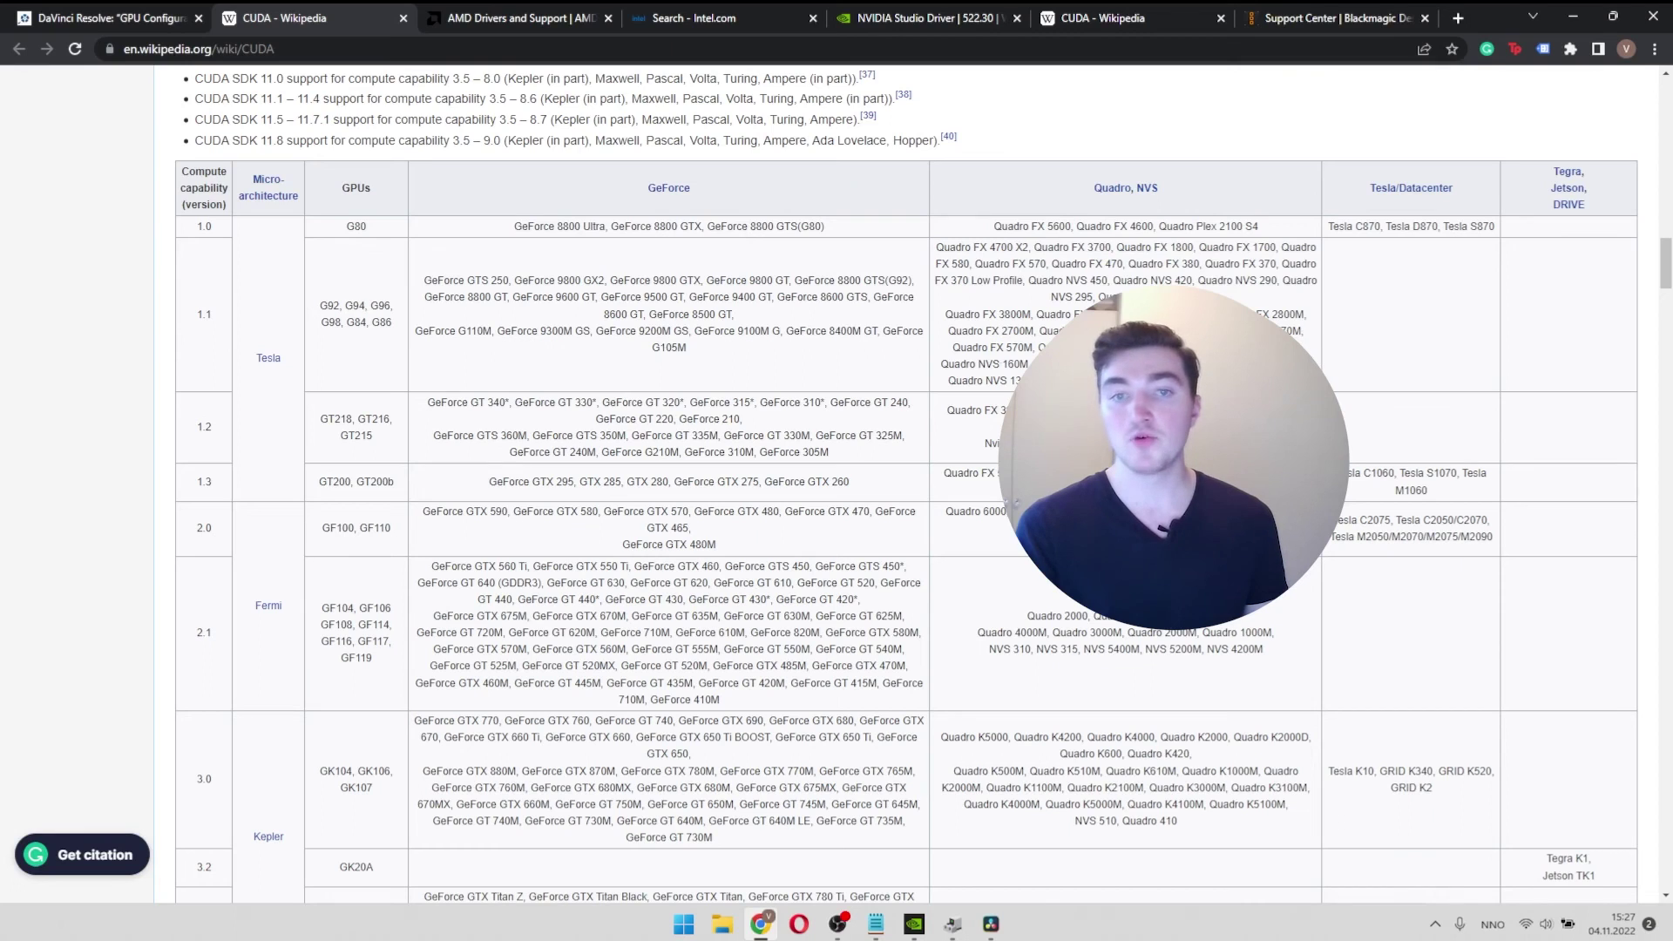
left_click_drag(1316, 384, 192, 236)
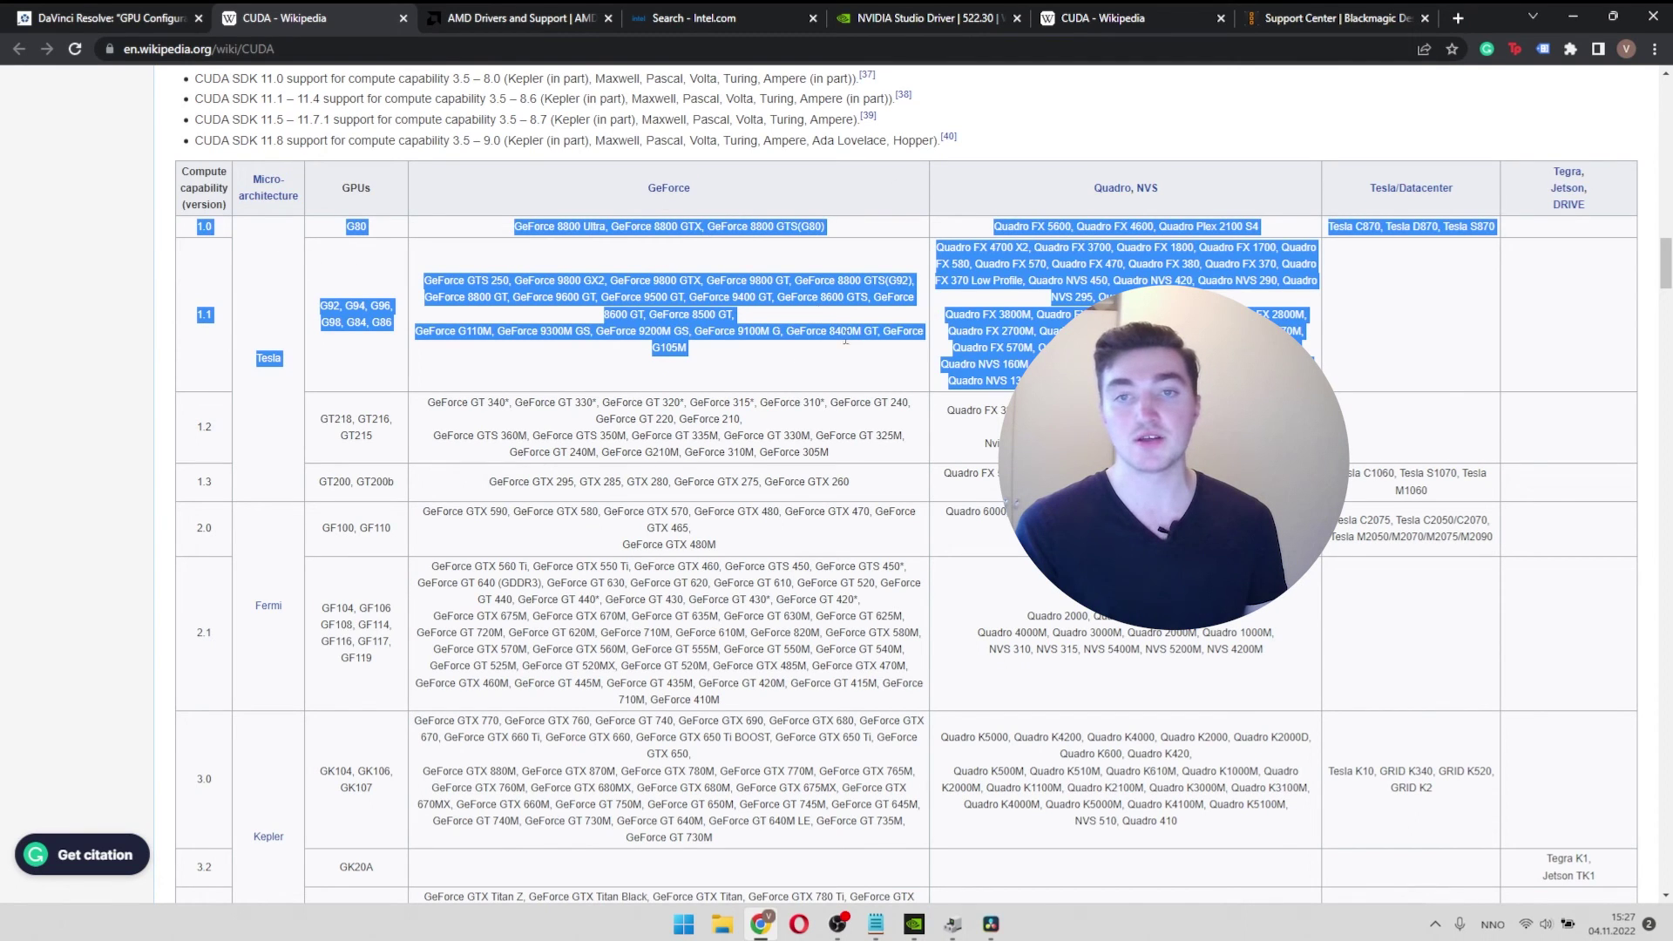
left_click(616, 252)
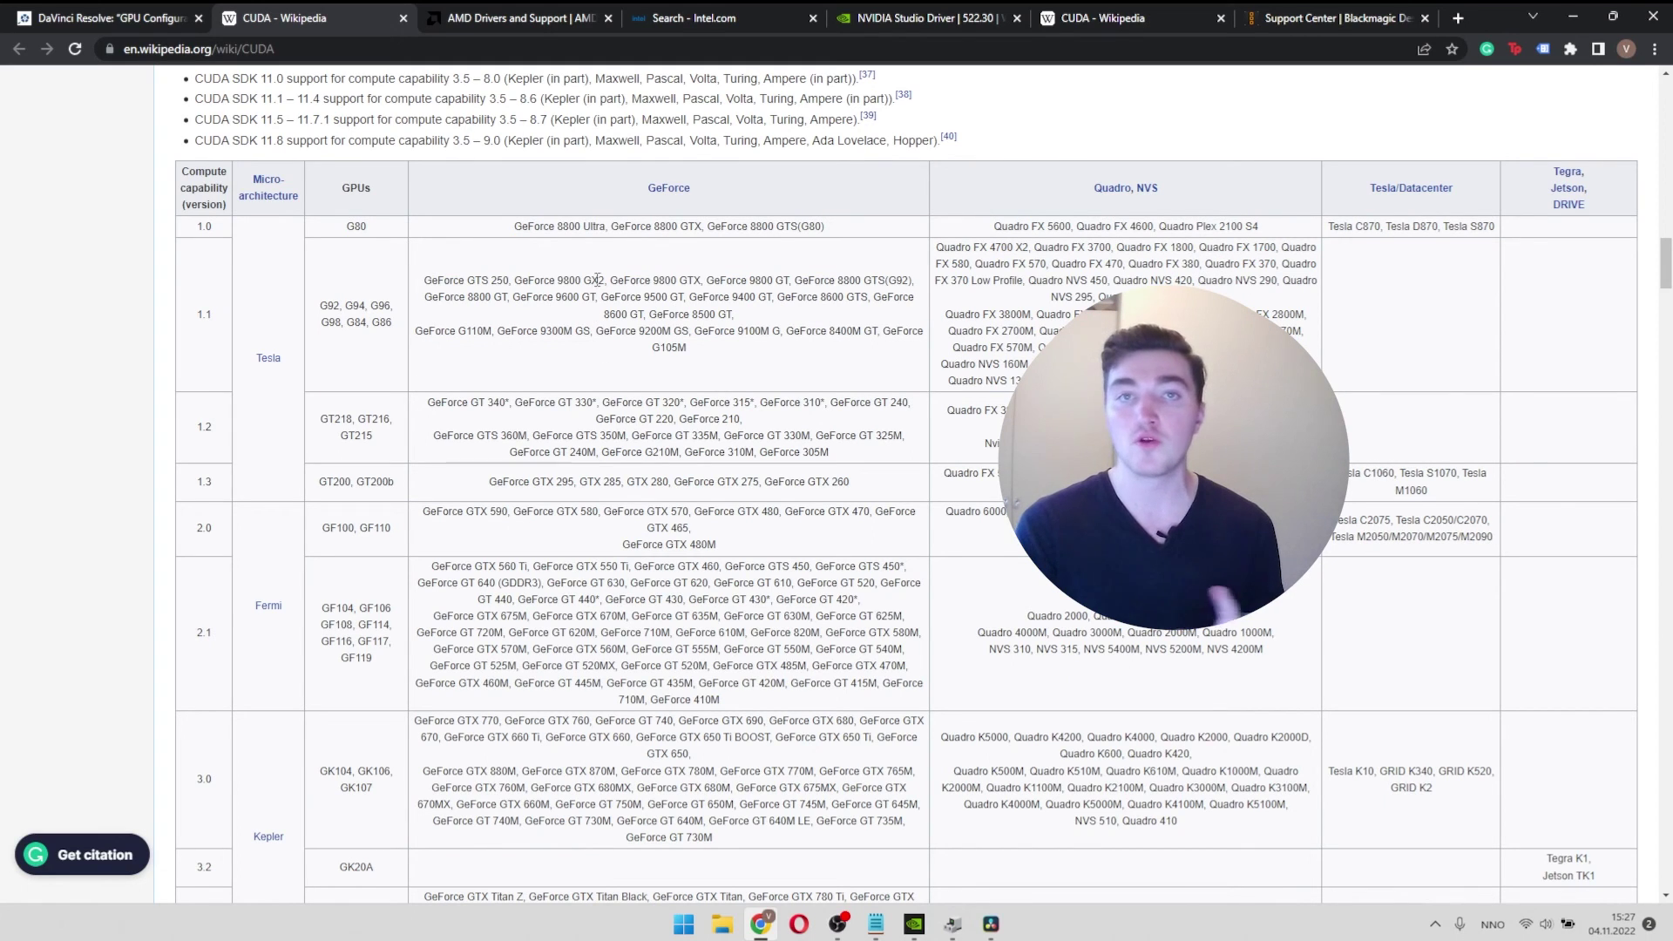
- Show the Blackmagic Support Center's Latest Downloads listing DaVinci Resolve updates
left_click(1347, 19)
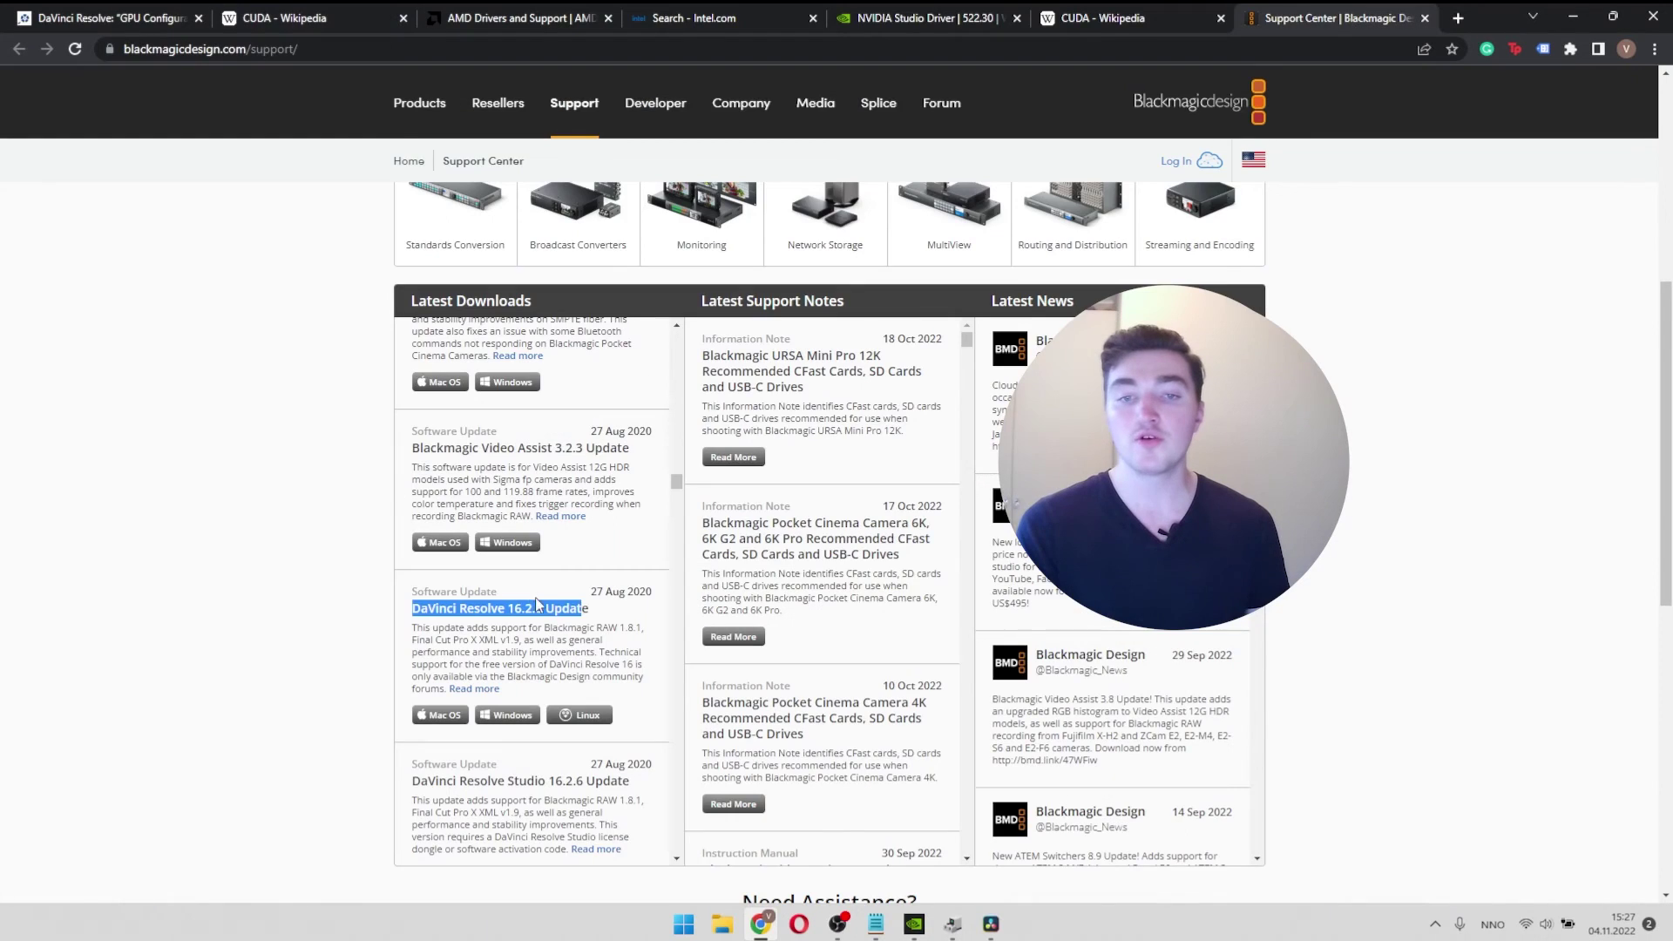
left_click(536, 596)
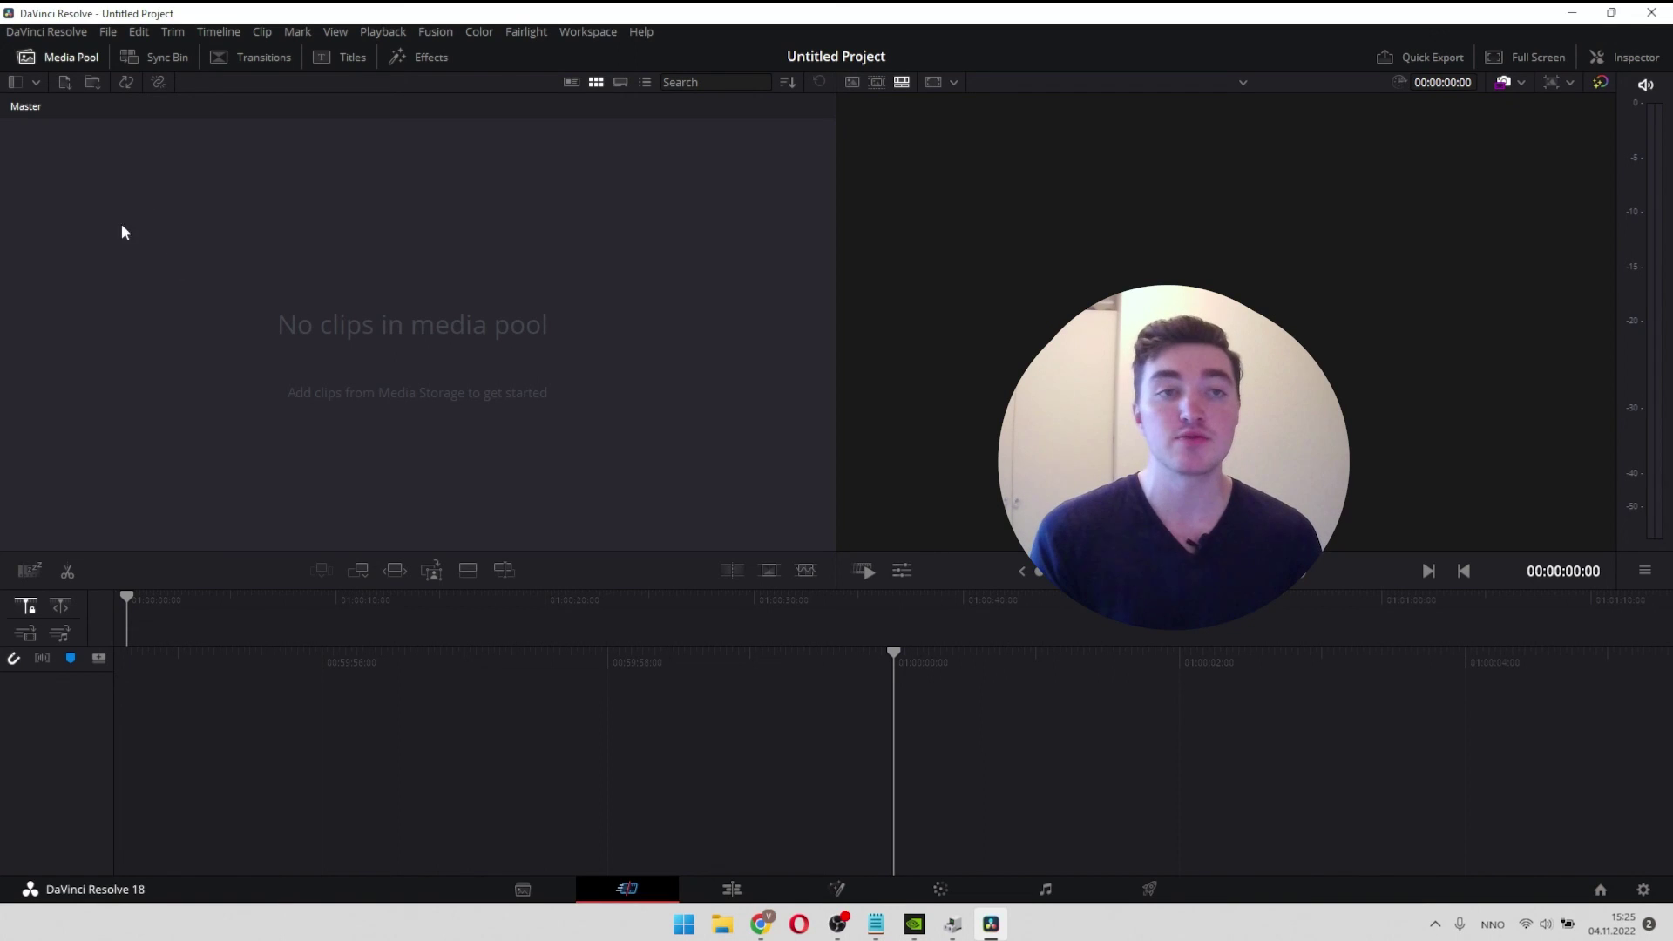
- Run Check for Updates, confirming DaVinci Resolve 18.0.4 is up to date
left_click(40, 31)
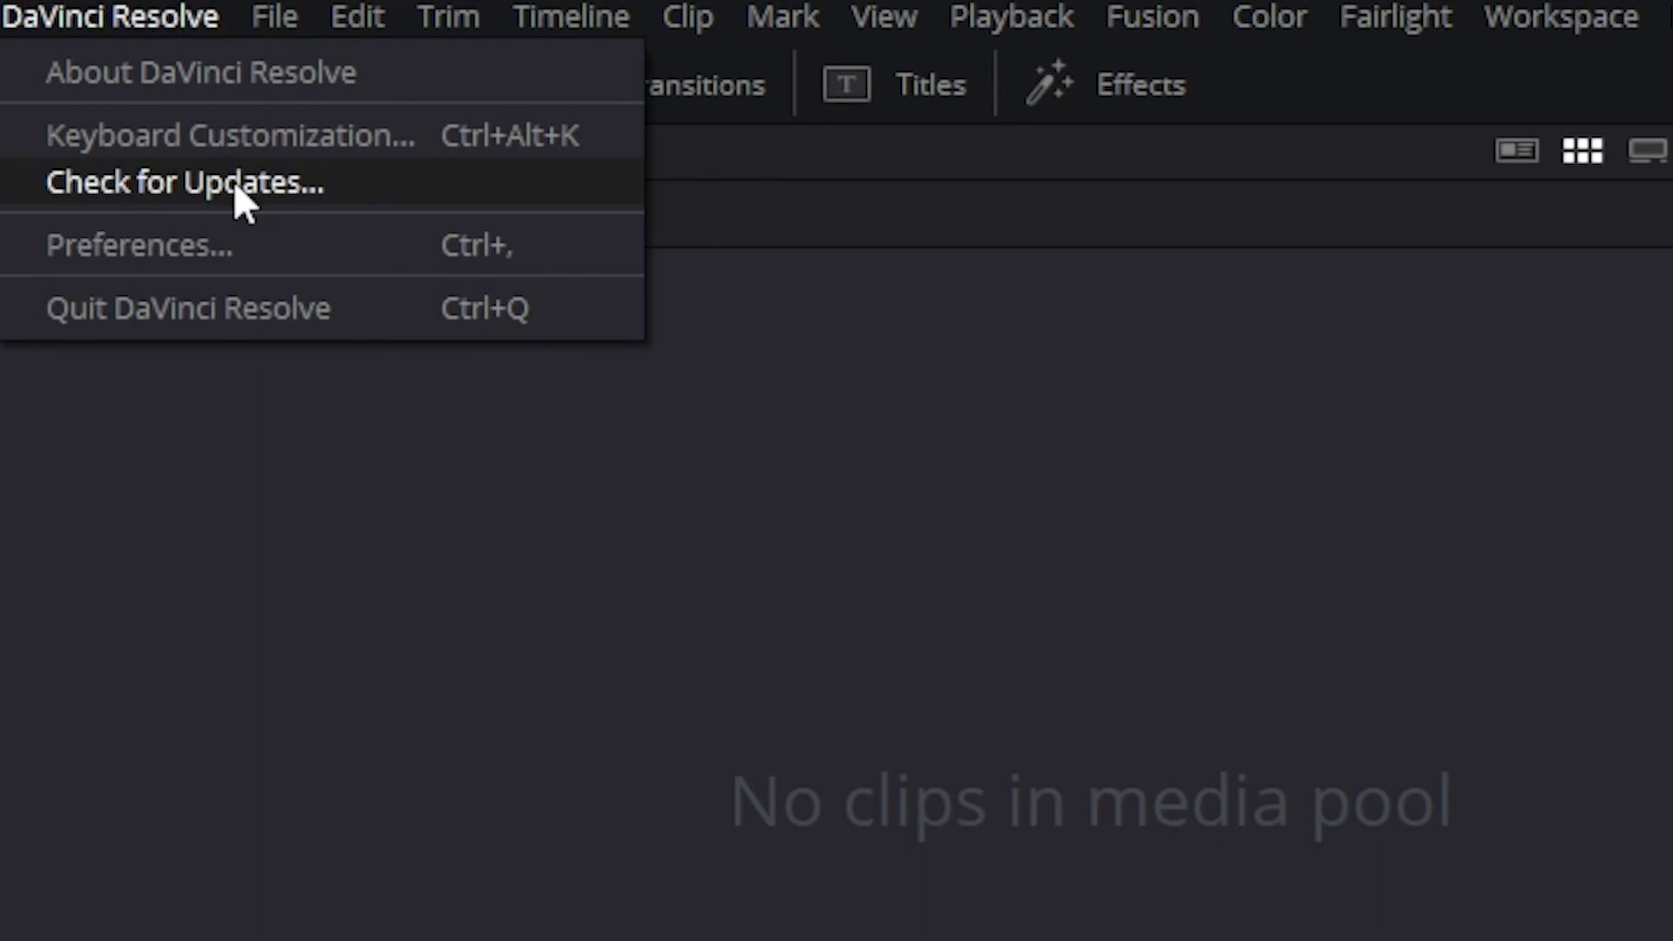
left_click(364, 196)
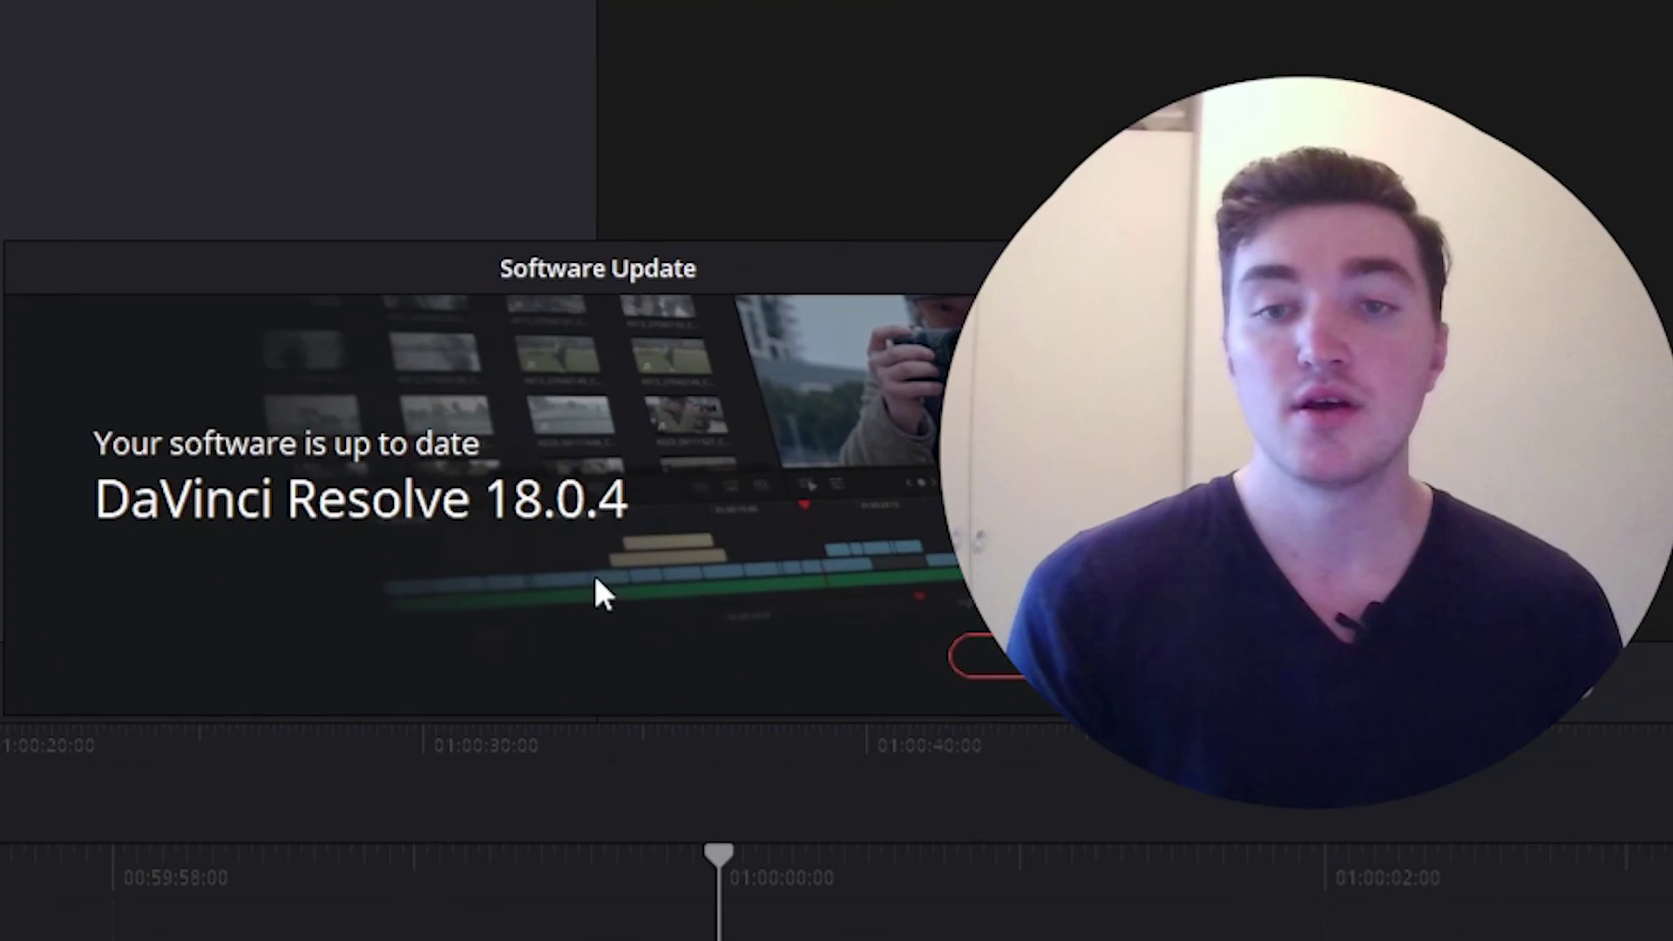